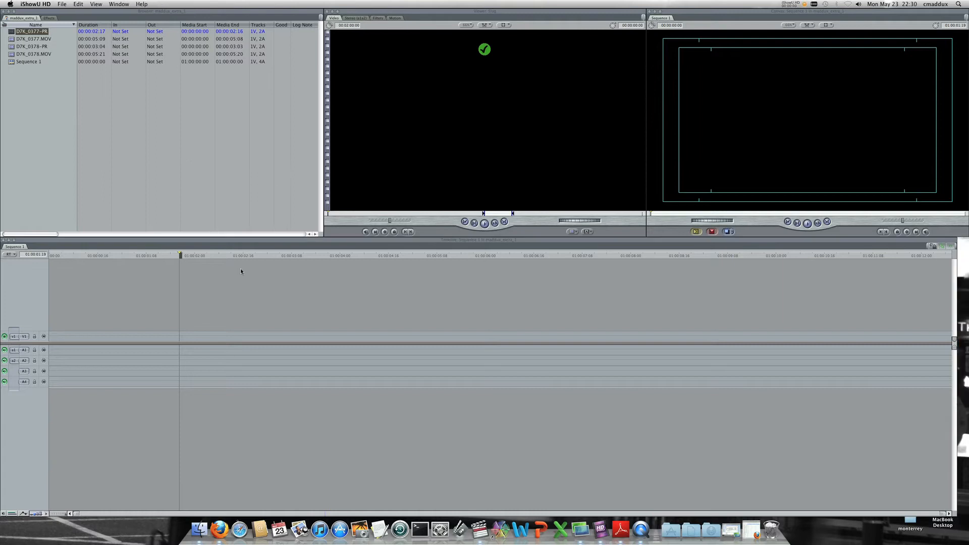
Switch to Firefox and review the Color manual's table of compatible import, original-format and export codecs, then put the browser away
click(217, 525)
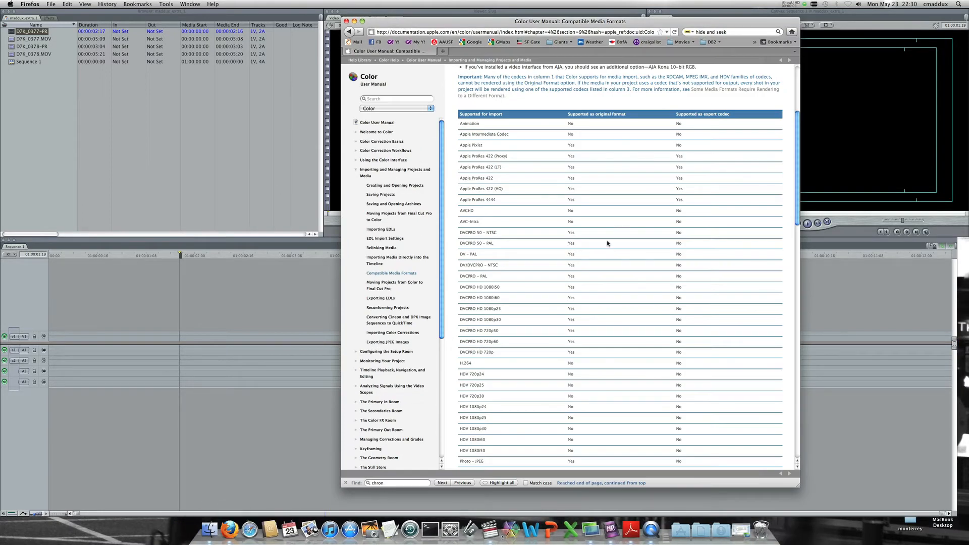
mouse_move(796, 193)
mouse_down()
mouse_move(802, 167)
mouse_move(800, 188)
mouse_up()
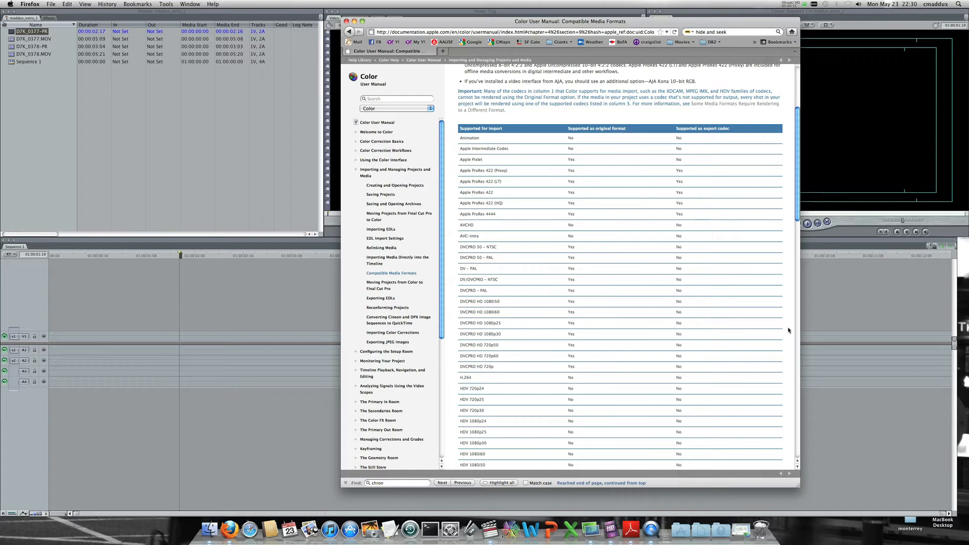
drag(796, 218, 796, 230)
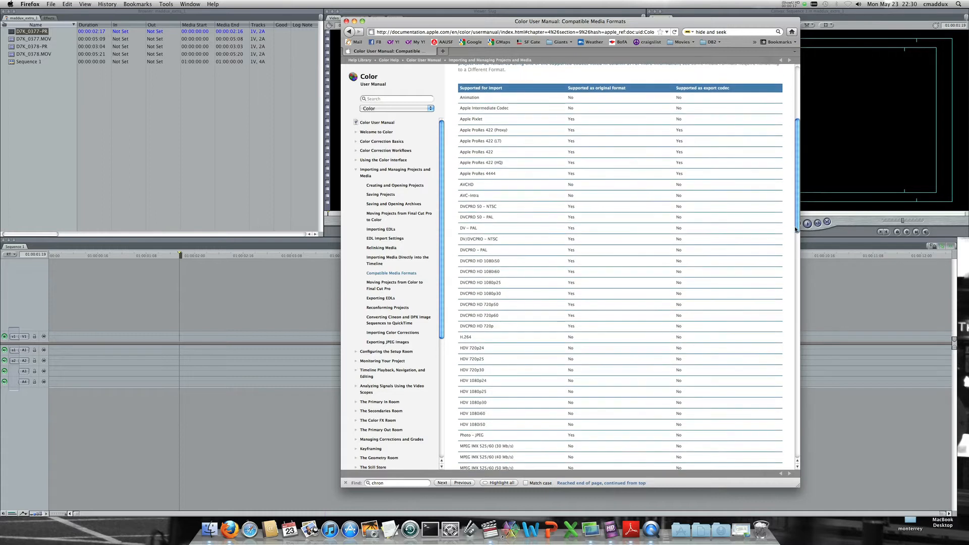
scroll(706, 189, up, 2)
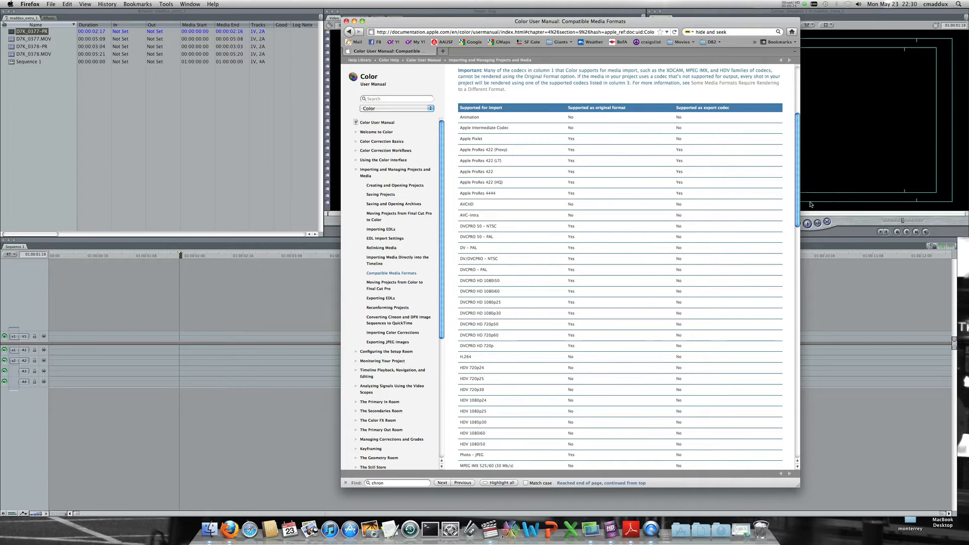
drag(797, 212, 797, 275)
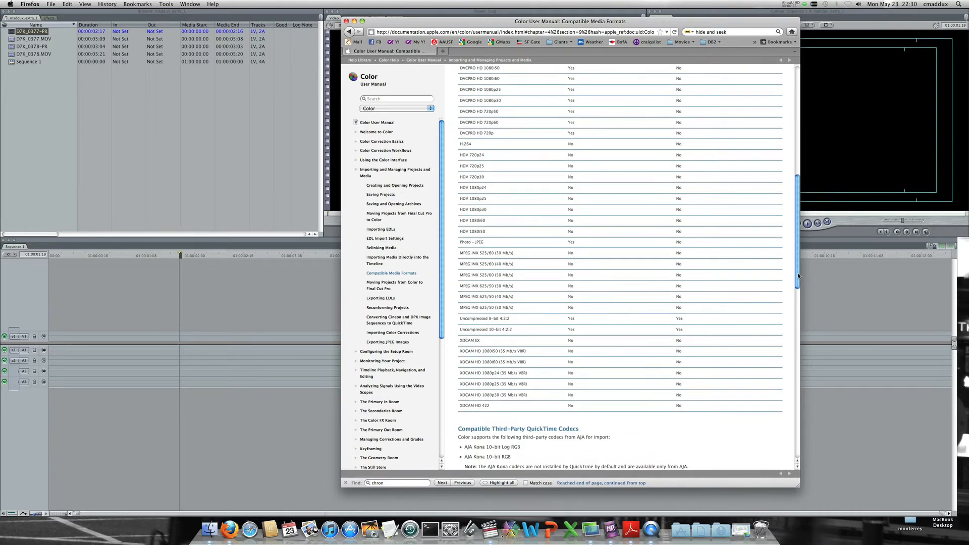
drag(798, 276, 792, 208)
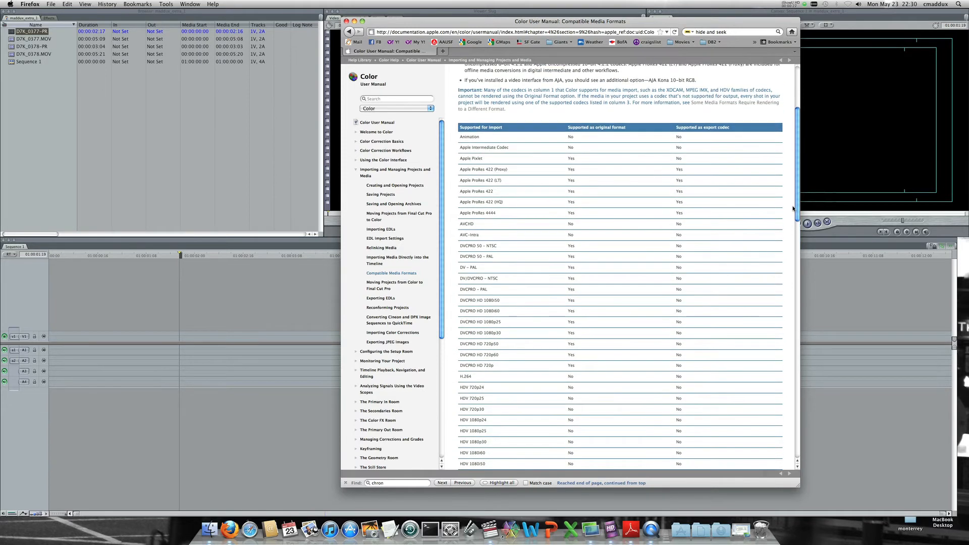
click(354, 21)
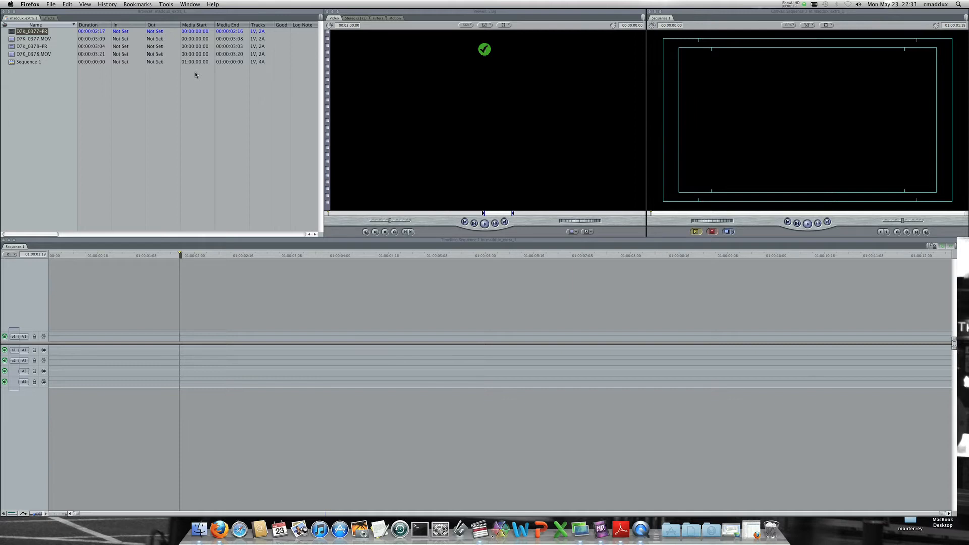
Reveal the clip D7K_0377.MOV in Finder, examine its codec information, and close the Finder windows
click(32, 39)
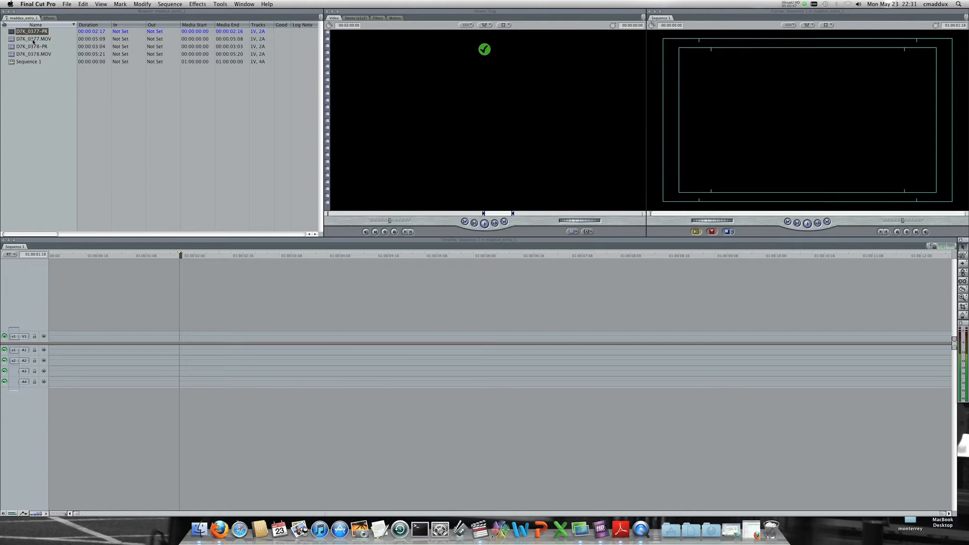
right_click(33, 42)
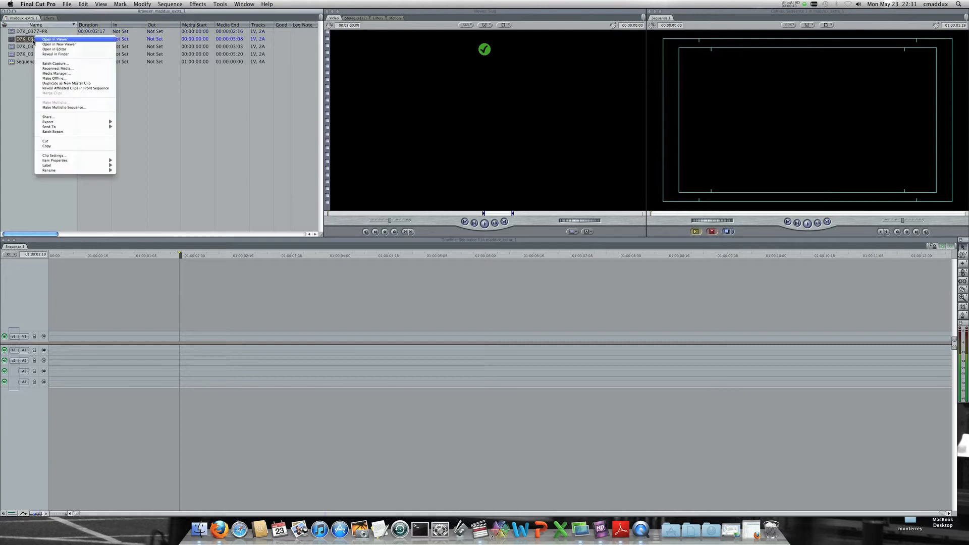
click(55, 54)
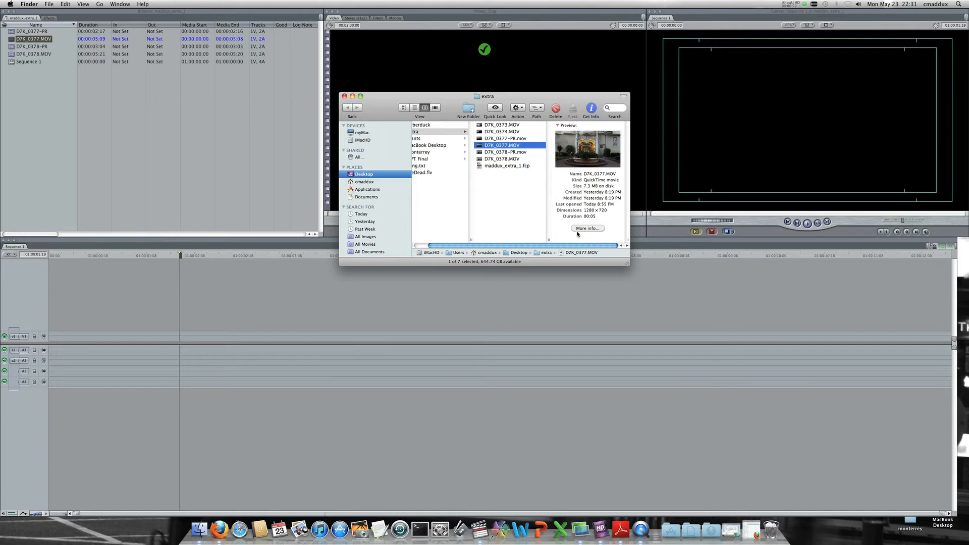
click(580, 228)
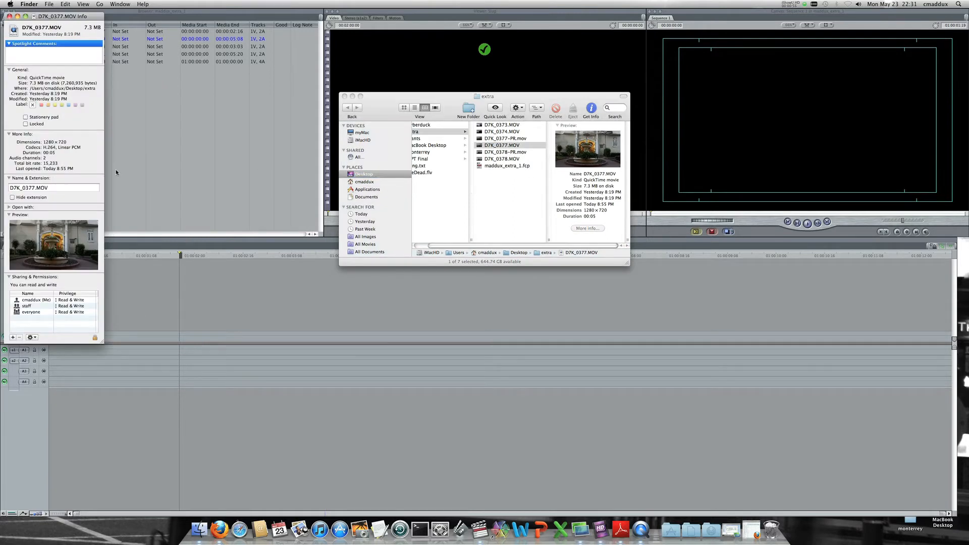
click(9, 16)
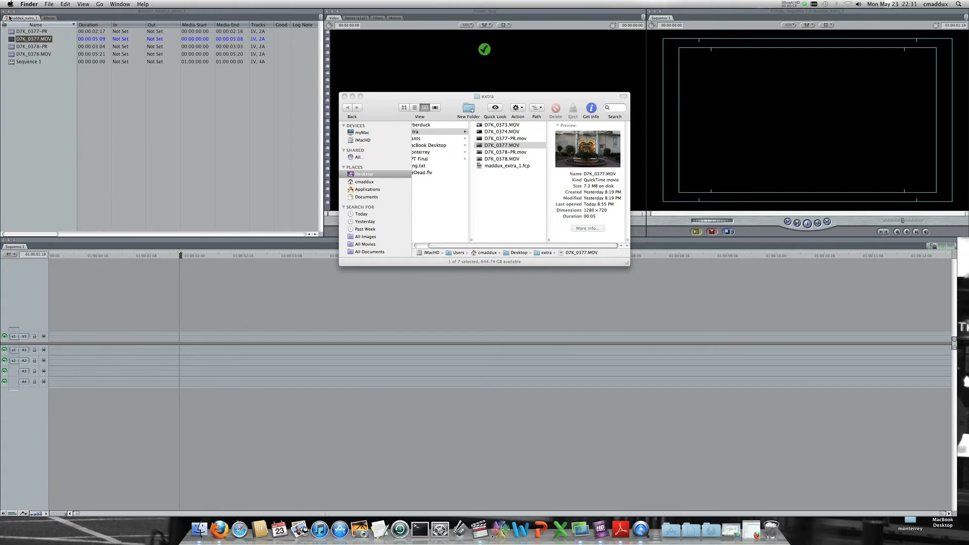
click(344, 96)
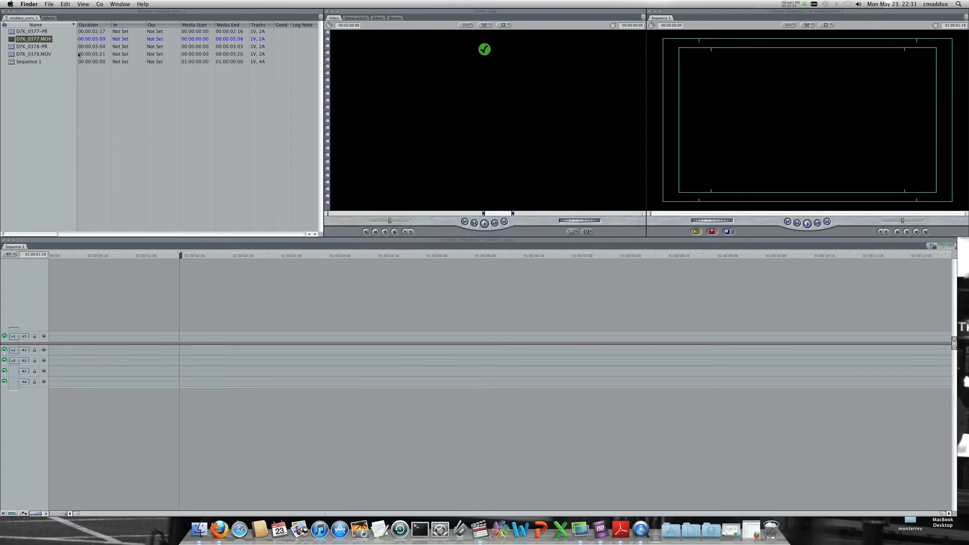
Start a QuickTime Conversion export of D7K_0377.MOV and open its video compression settings
right_click(37, 39)
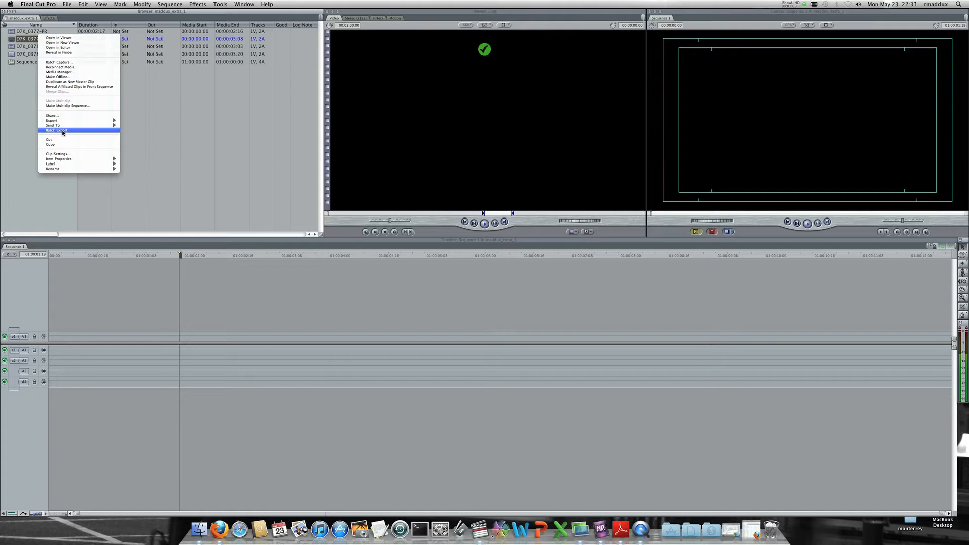
mouse_move(64, 121)
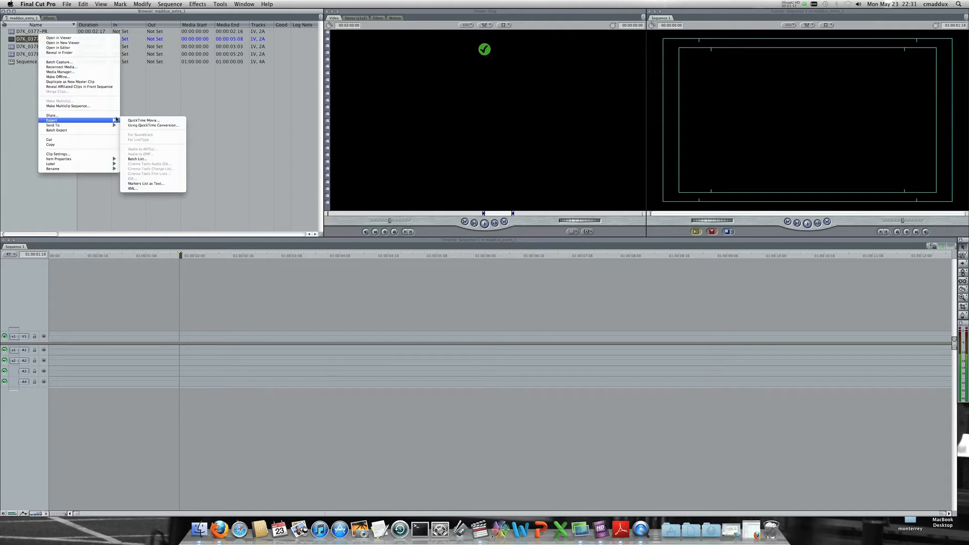
click(145, 125)
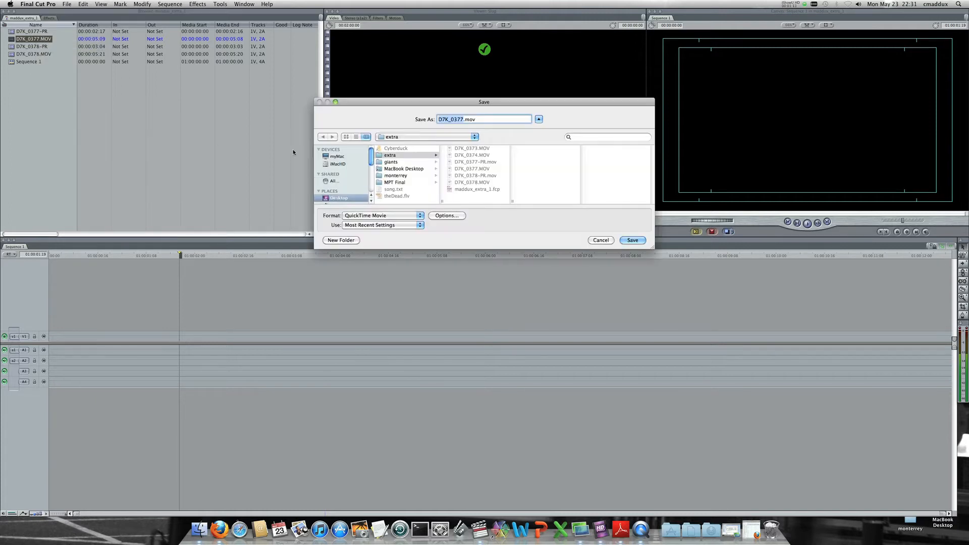
click(447, 215)
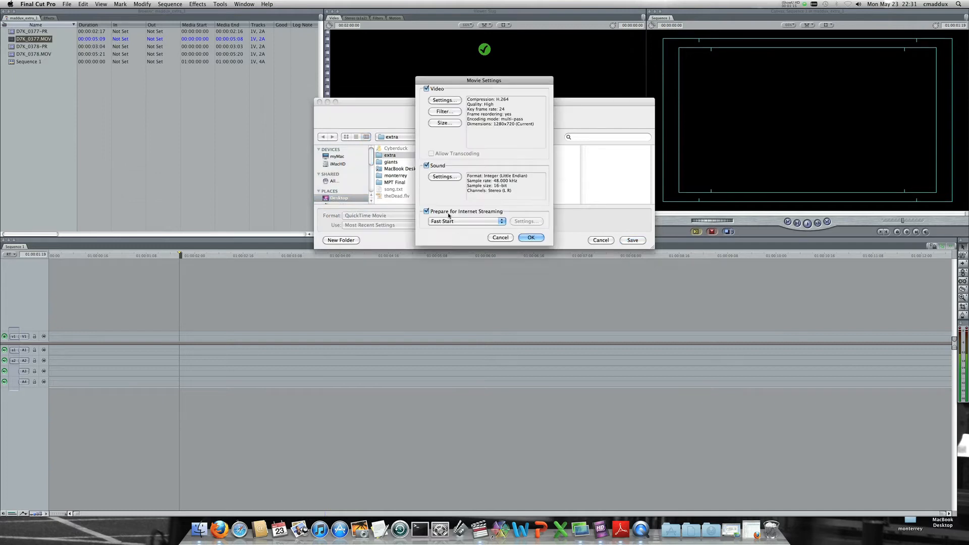
click(456, 101)
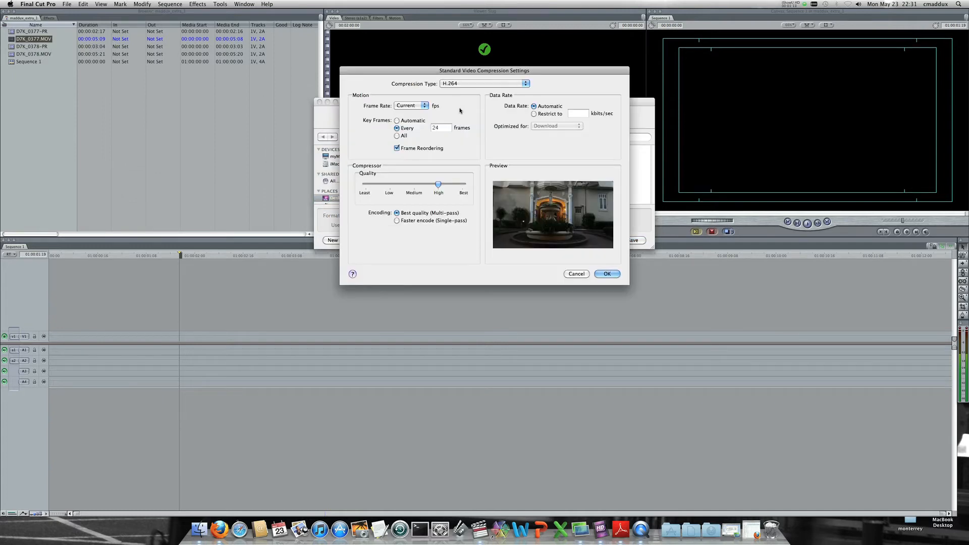
Try Apple ProRes 422 (HQ) as the export's compression type and cancel the export
click(527, 84)
click(529, 86)
click(527, 84)
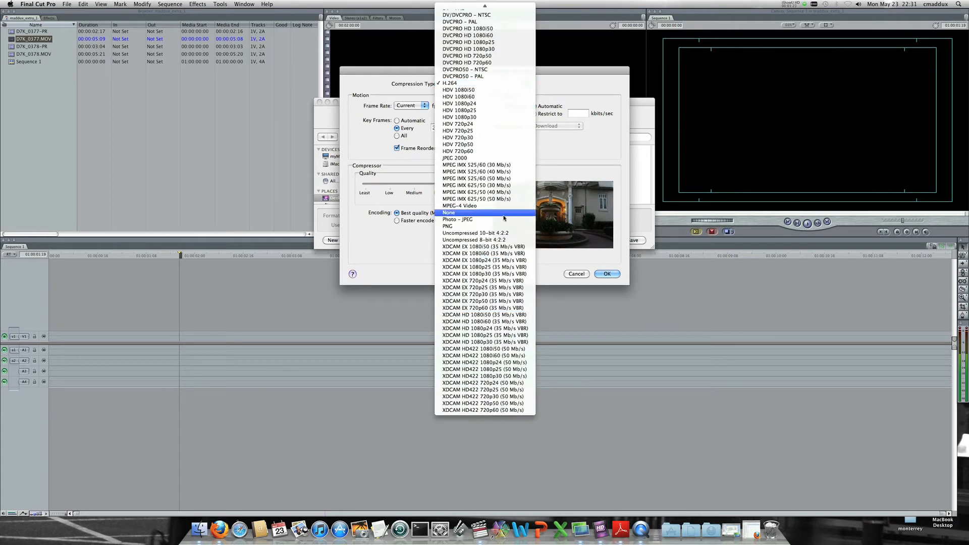
mouse_move(507, 4)
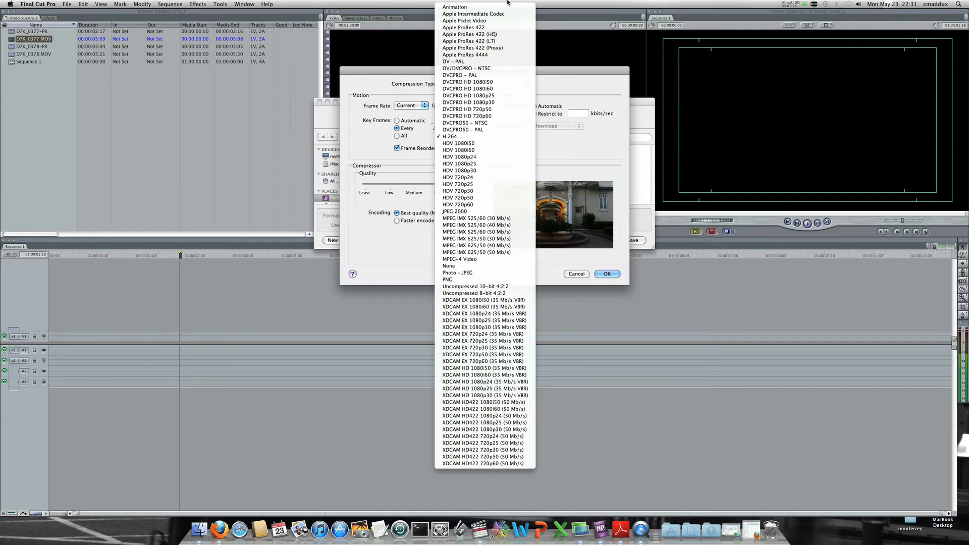
click(498, 36)
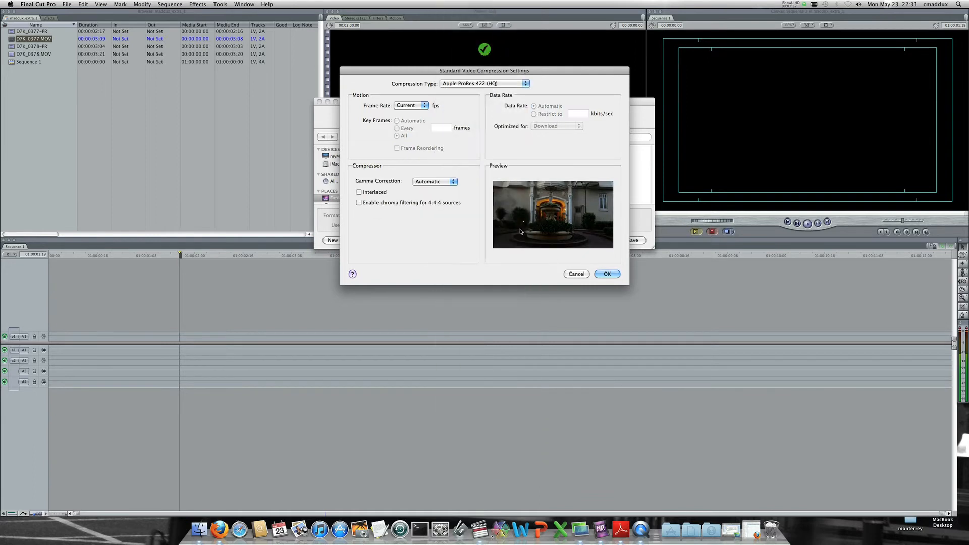
click(572, 274)
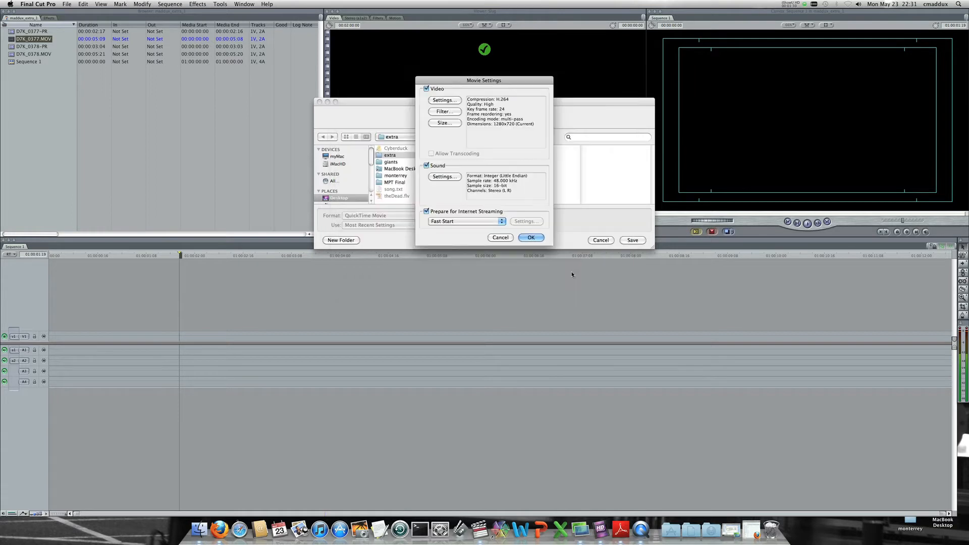
click(504, 237)
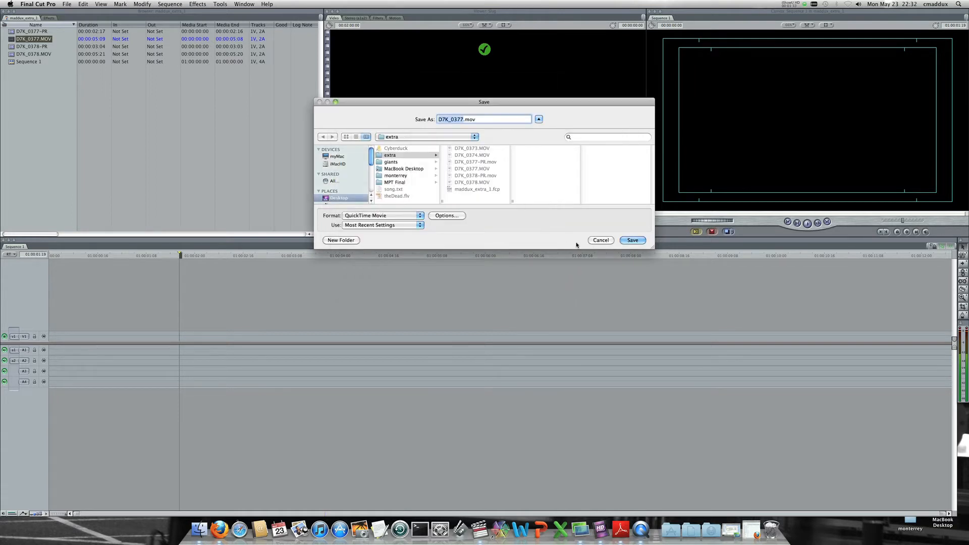
click(594, 243)
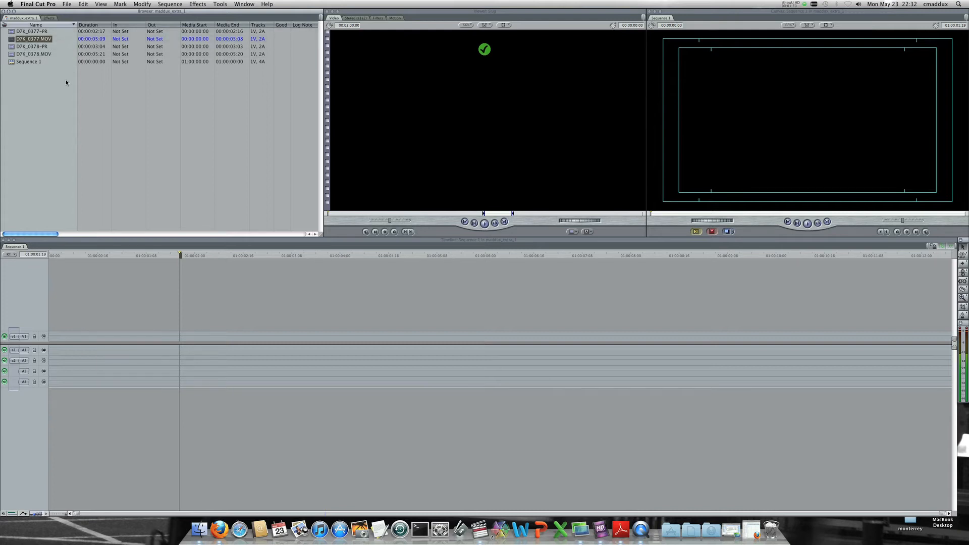
Select Apple ProRes 422 (HQ) as the compressor in the settings of Sequence 1 and accept them
click(17, 63)
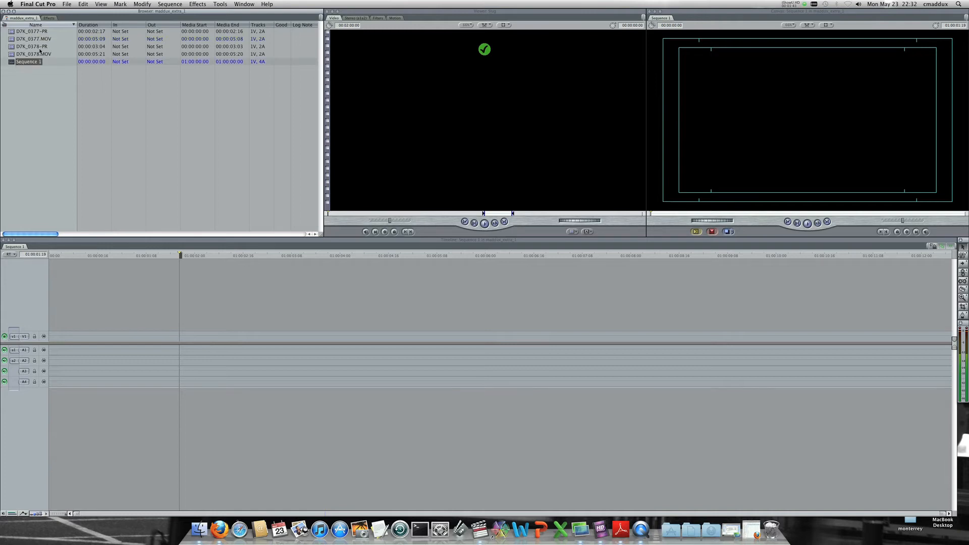
click(174, 5)
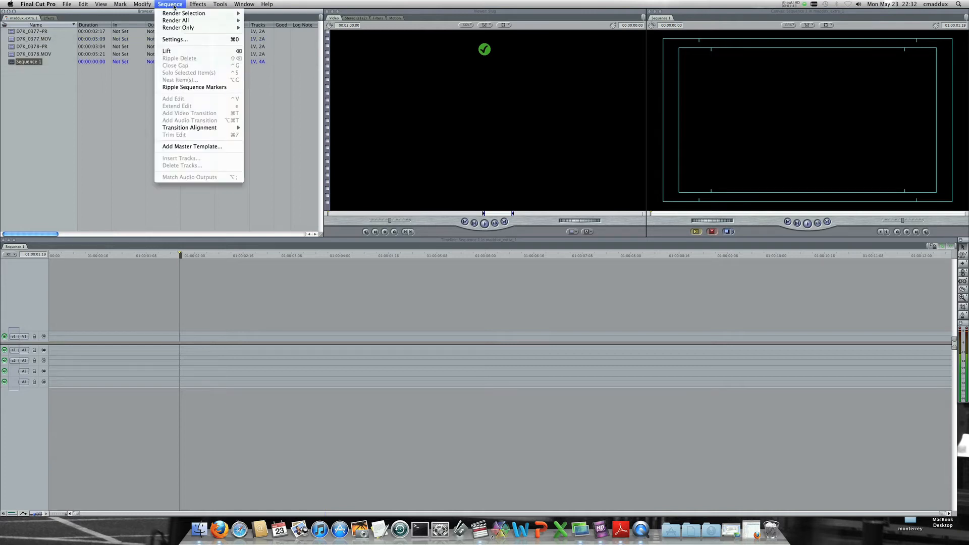
click(174, 40)
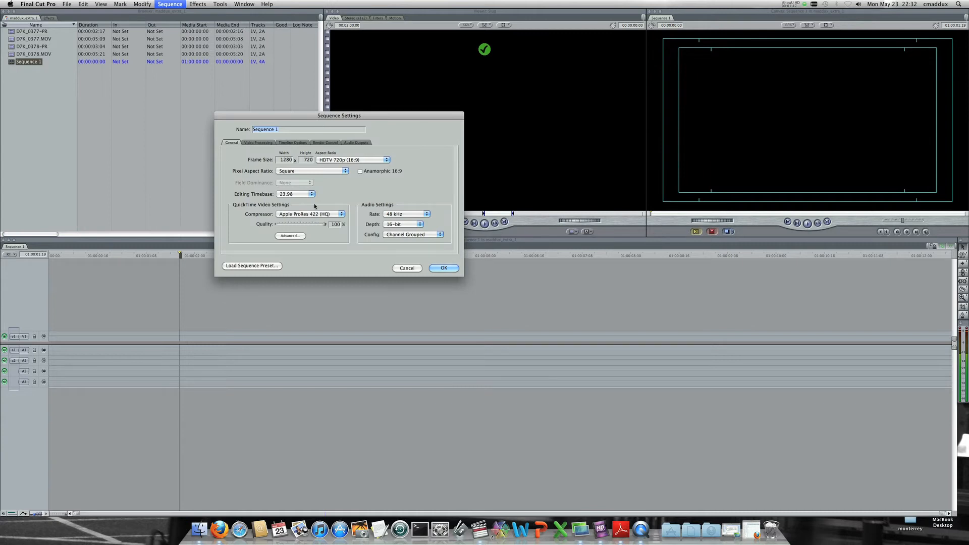
click(340, 215)
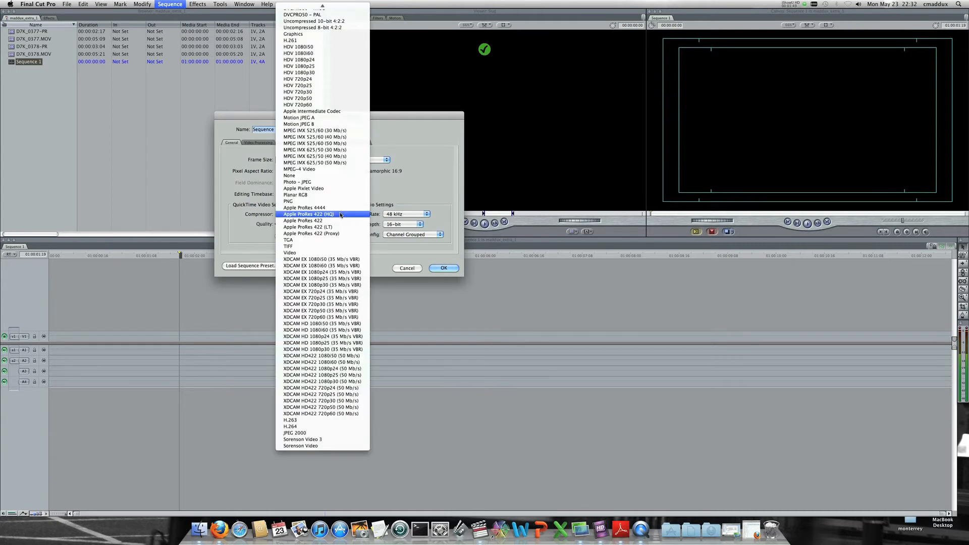
click(341, 214)
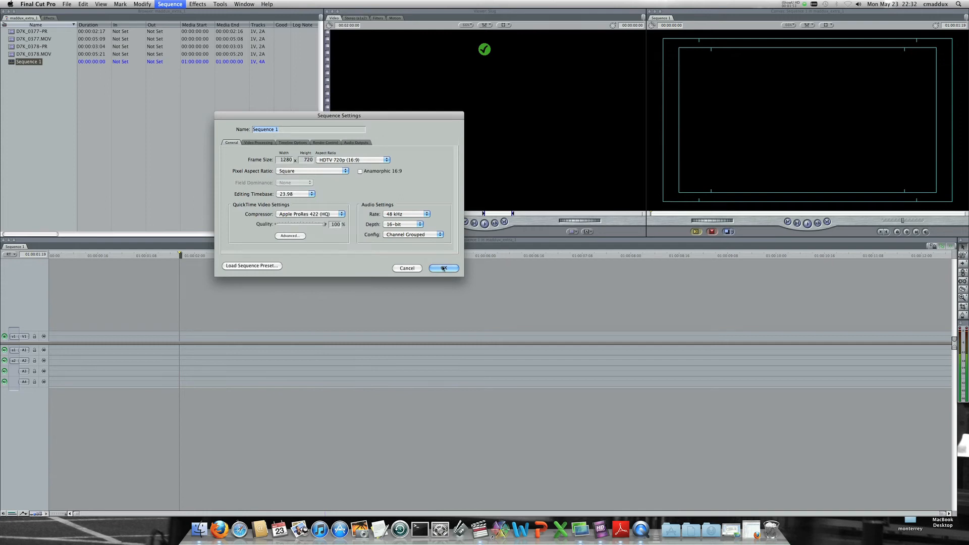
click(443, 268)
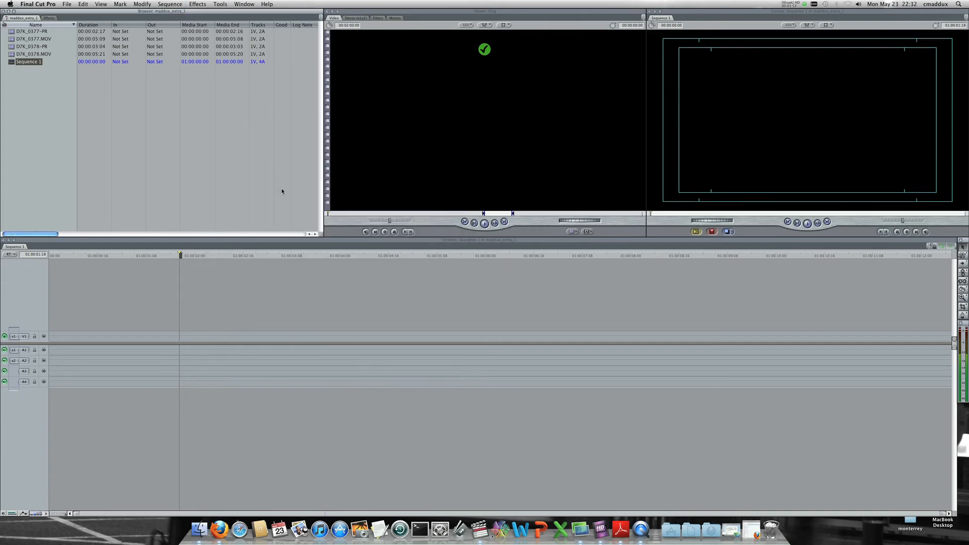
Add the clips D7K_0378-PR and D7K_0377-PR, in that order, to Sequence 1 and close the gap before them
double_click(10, 31)
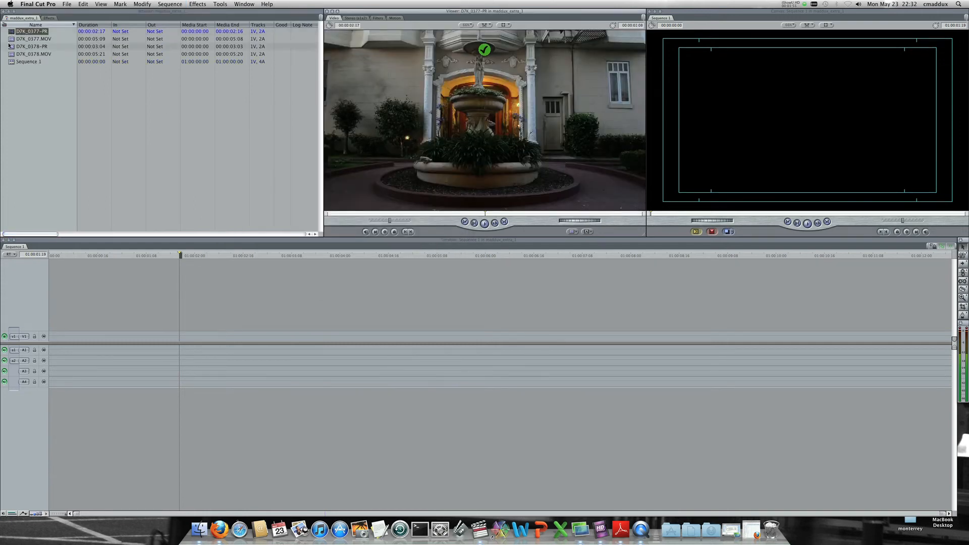
double_click(11, 46)
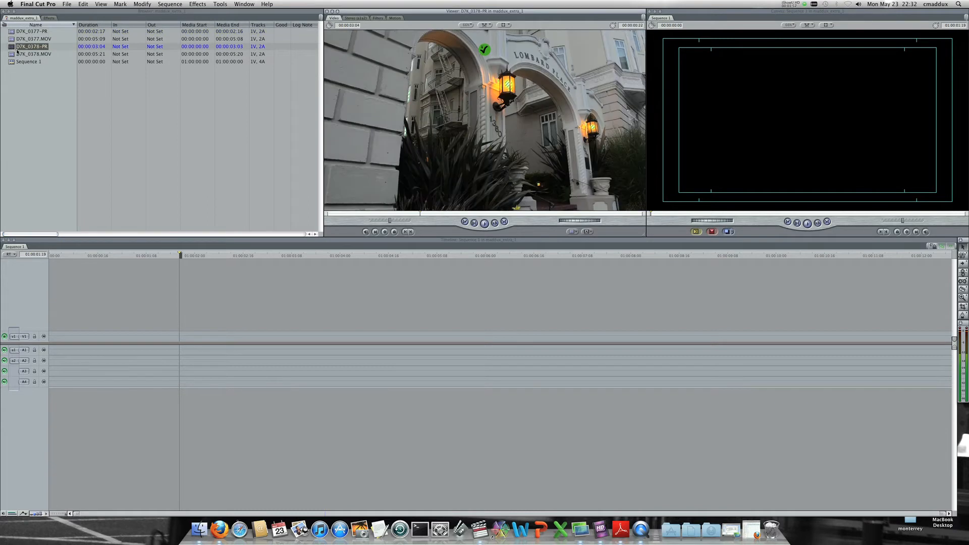
drag(506, 82, 898, 114)
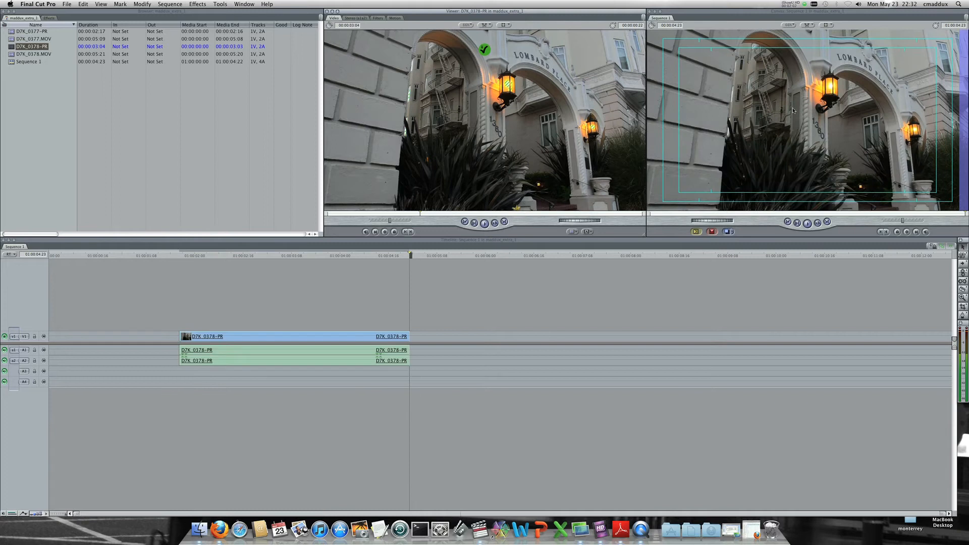
double_click(11, 32)
drag(398, 131, 866, 104)
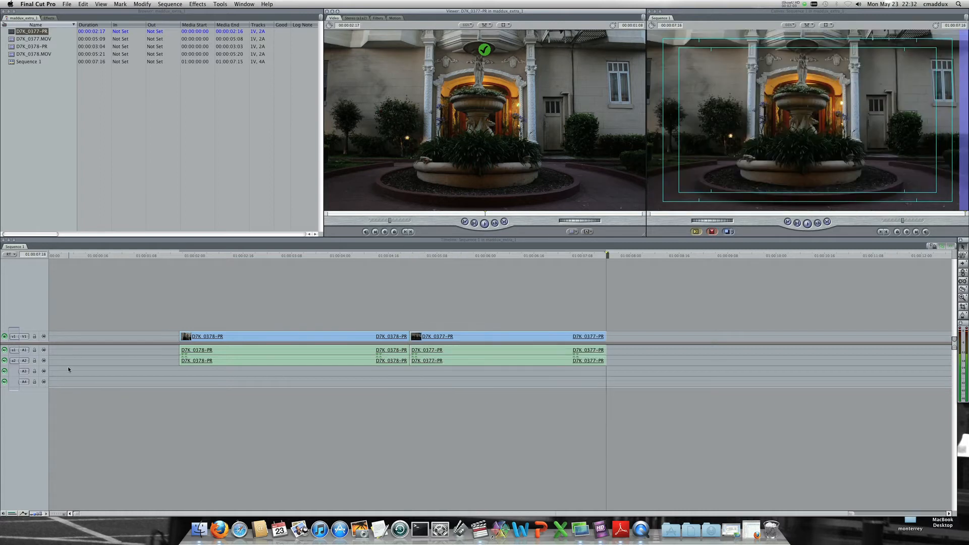
click(92, 333)
key(Delete)
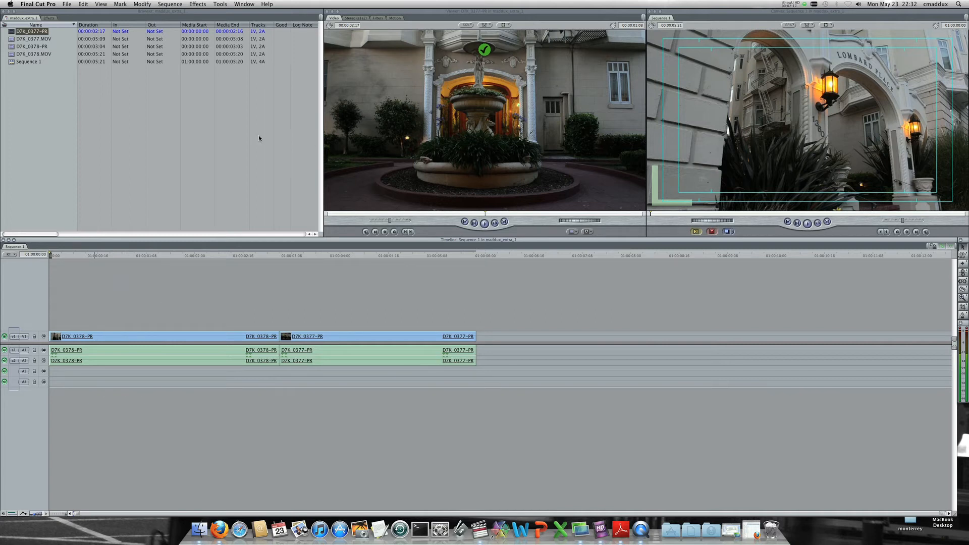
Save the project and send Sequence 1 to Color with the project name "d7k for color"
click(66, 5)
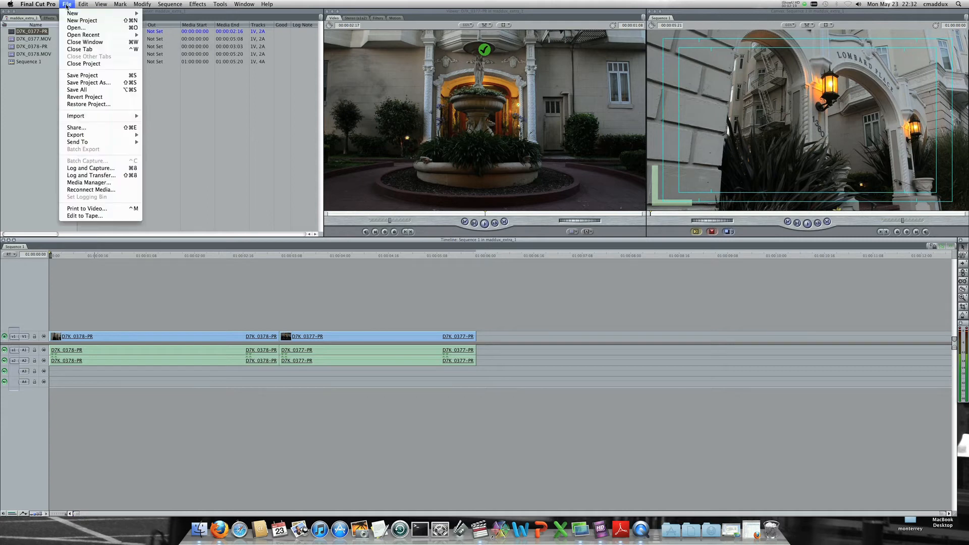
click(77, 78)
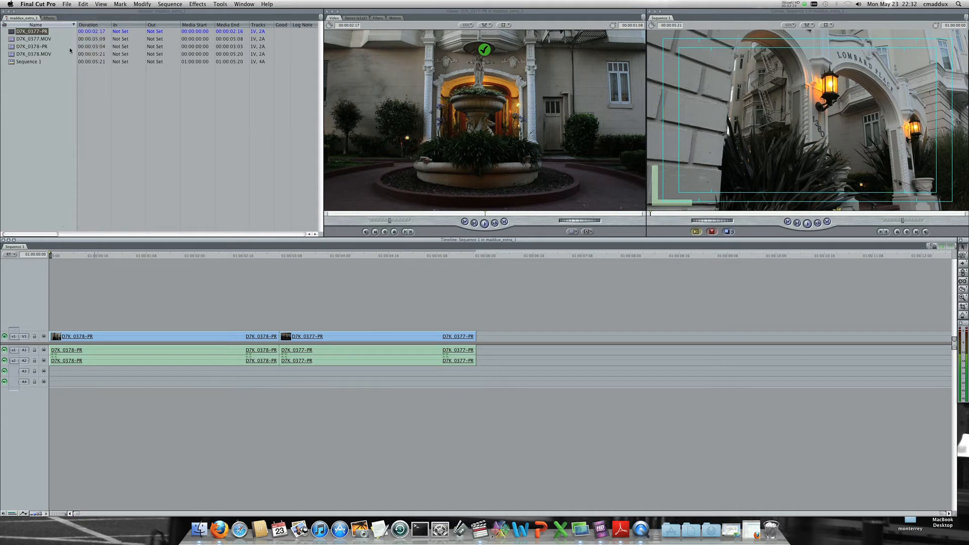
click(68, 4)
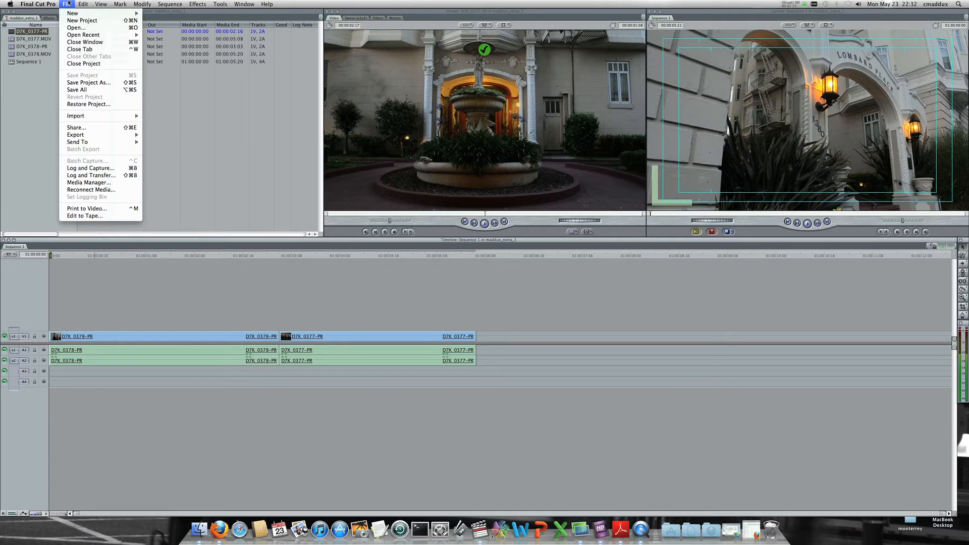
mouse_move(76, 143)
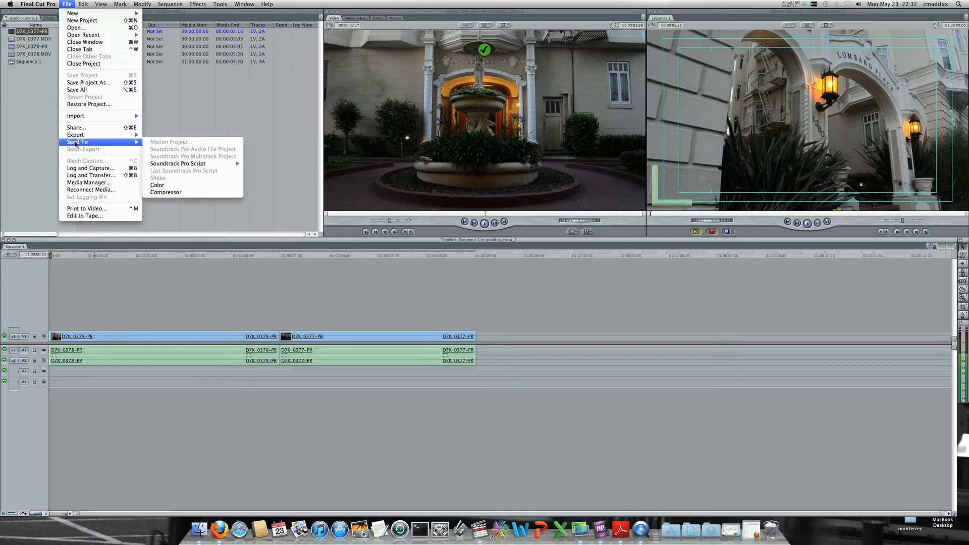
click(168, 185)
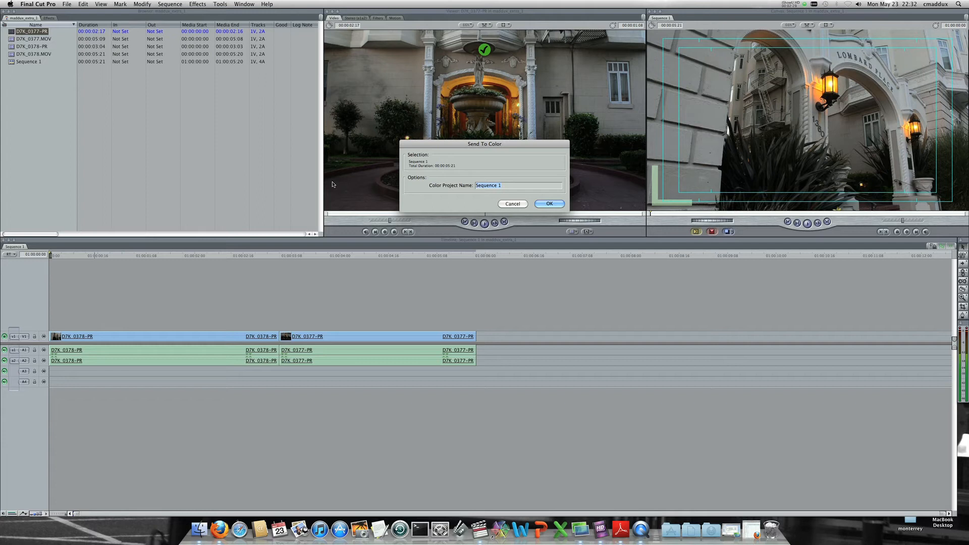
text(d7k for color)
key(Return)
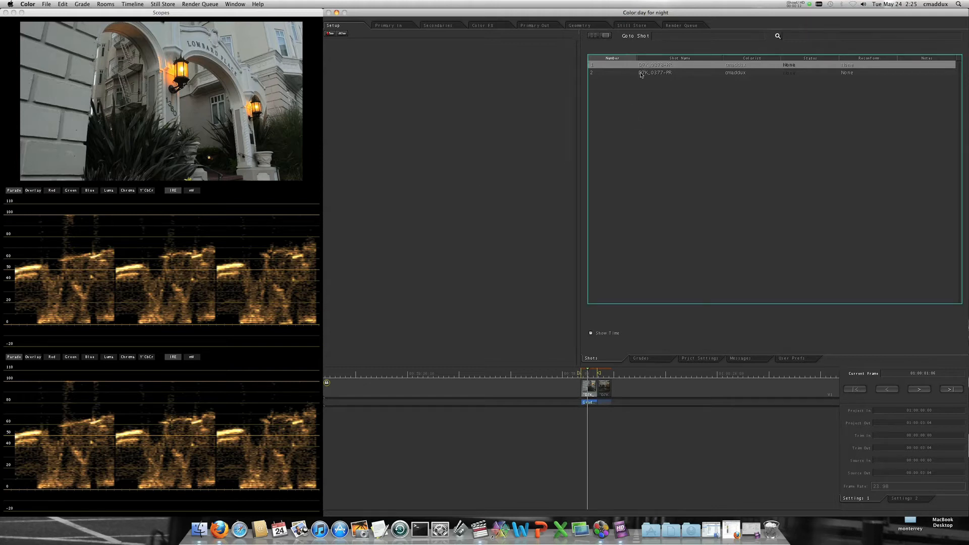
Review the Color project settings and the user preferences in the Setup room
click(702, 359)
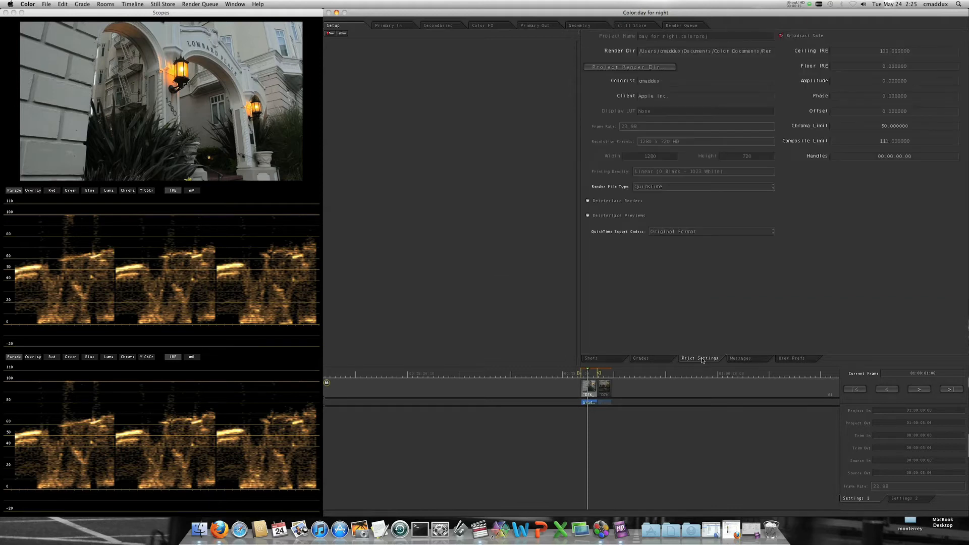
click(796, 360)
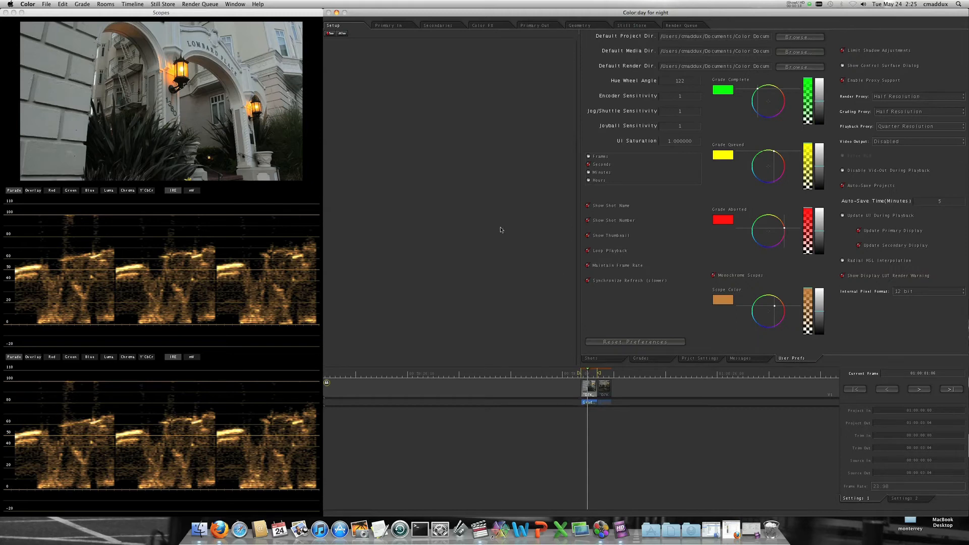
Try bending the red curve in the Primary In room with three control points and reset the curve
click(391, 26)
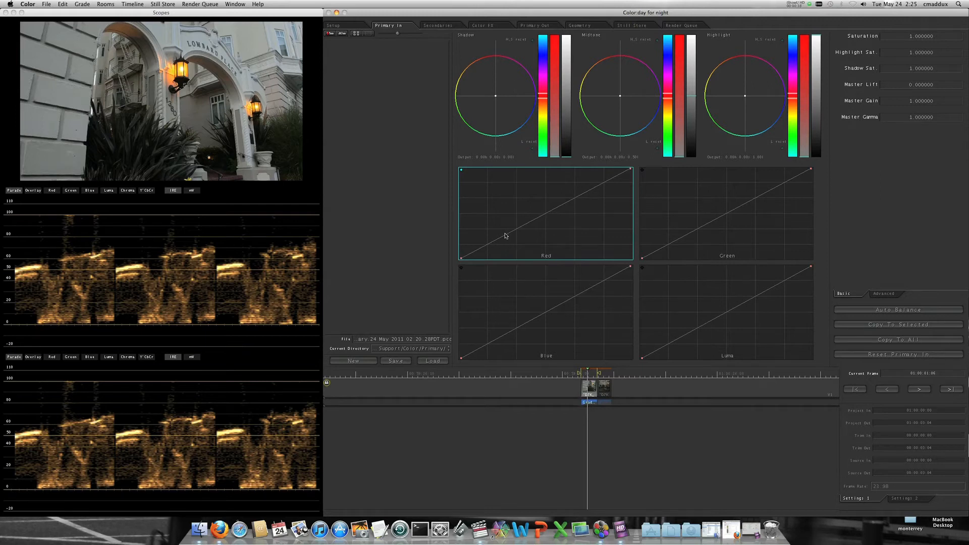
drag(505, 236, 498, 219)
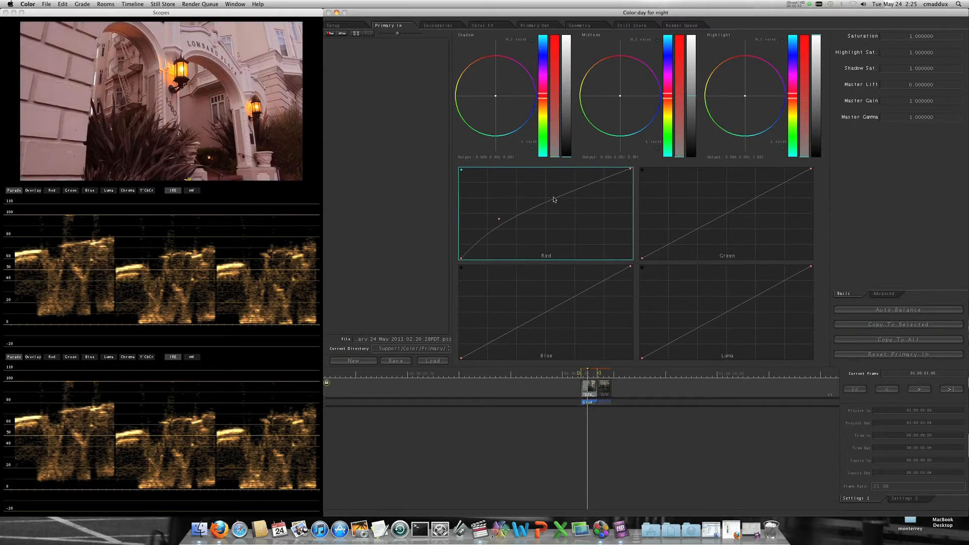
drag(554, 199, 564, 213)
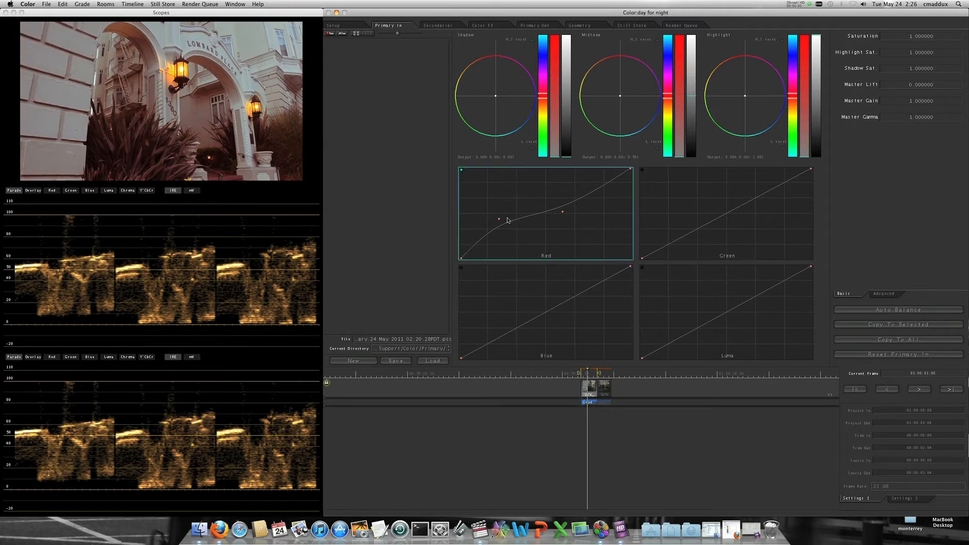
drag(590, 191, 596, 235)
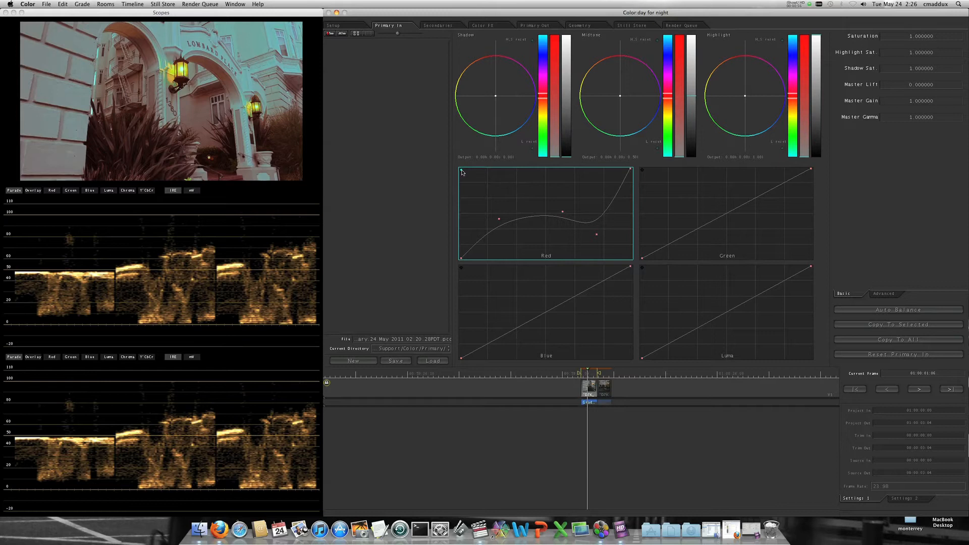
click(461, 171)
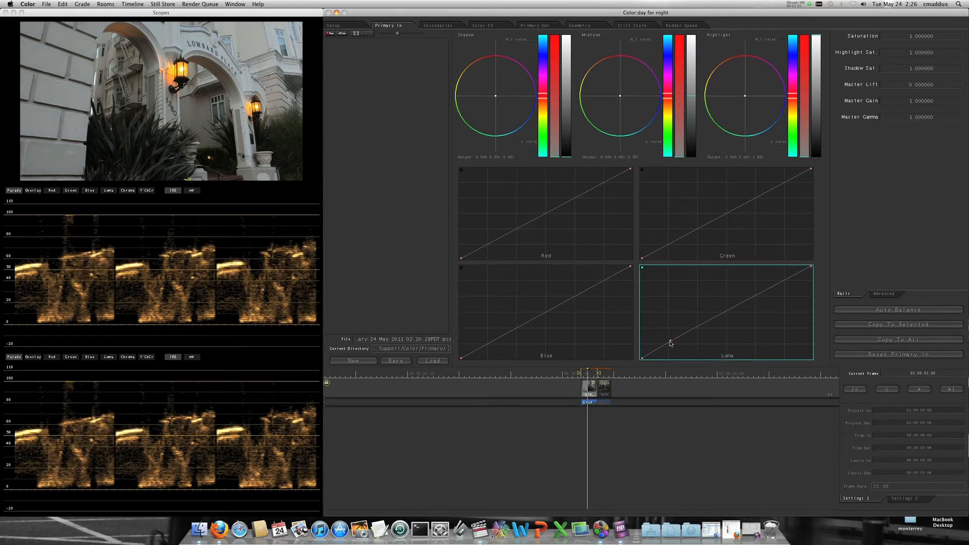
Try a contrast-boosting luma curve by lowering its shadows and raising its midtones, and reset the curve
drag(671, 343, 672, 349)
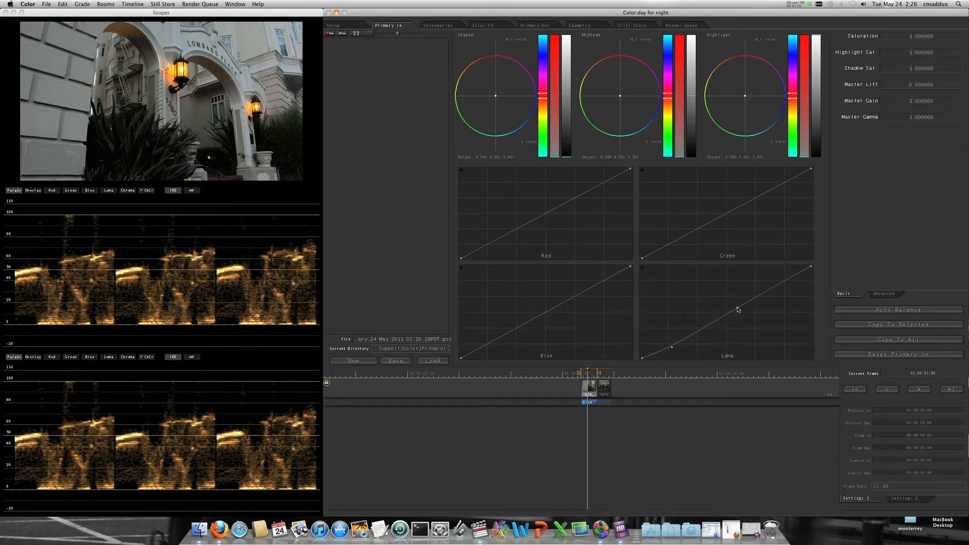
drag(736, 308, 708, 276)
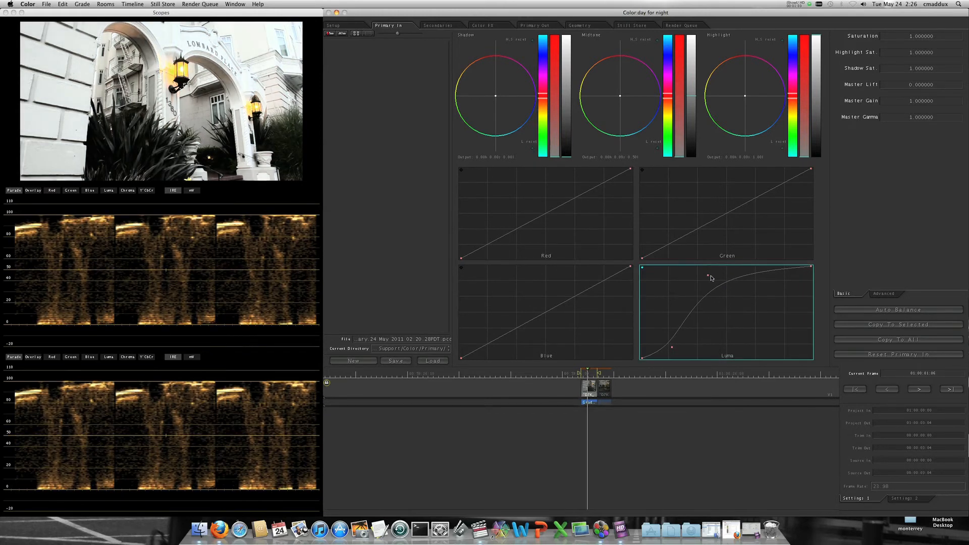
click(642, 269)
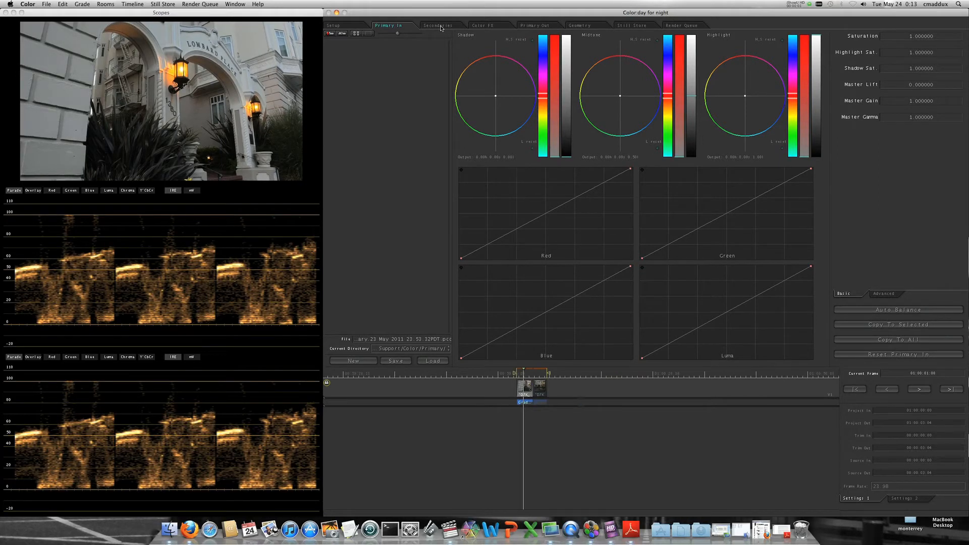
Try lowering the blue range of the saturation curve in the Secondaries room and reset the curve
click(440, 26)
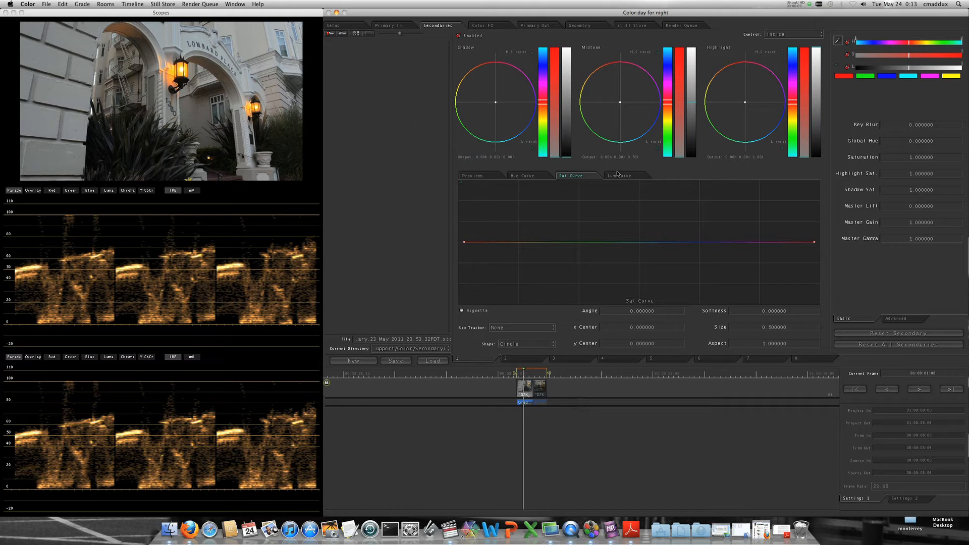
click(522, 176)
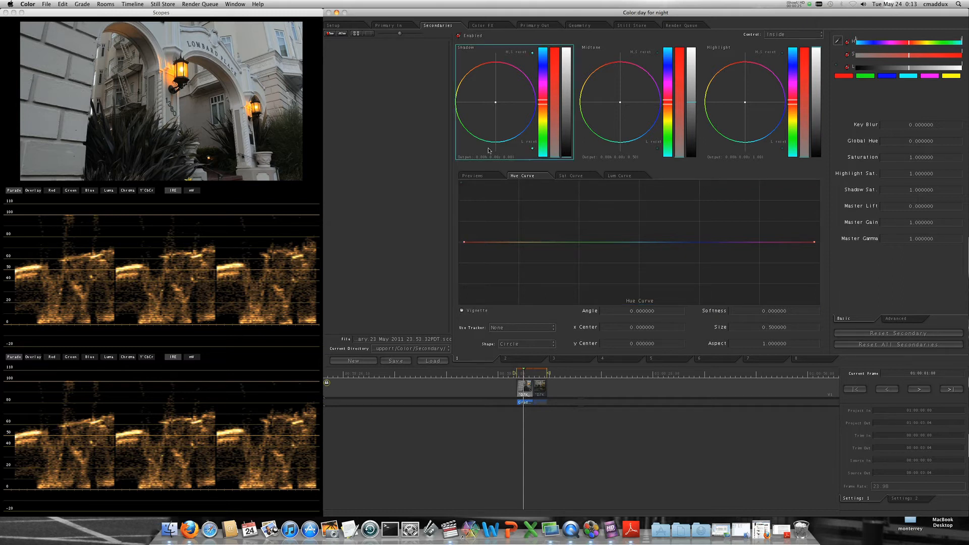
click(576, 177)
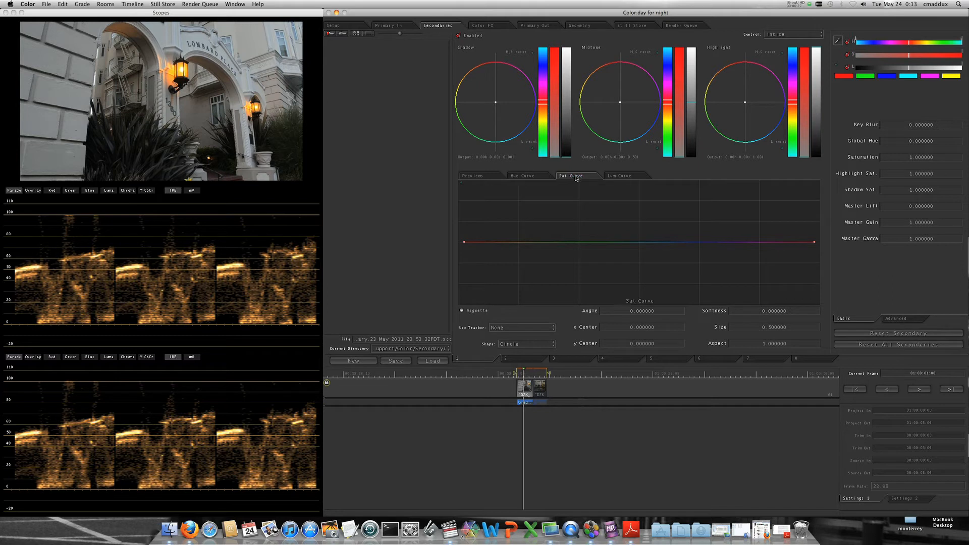
click(689, 242)
drag(691, 243, 693, 296)
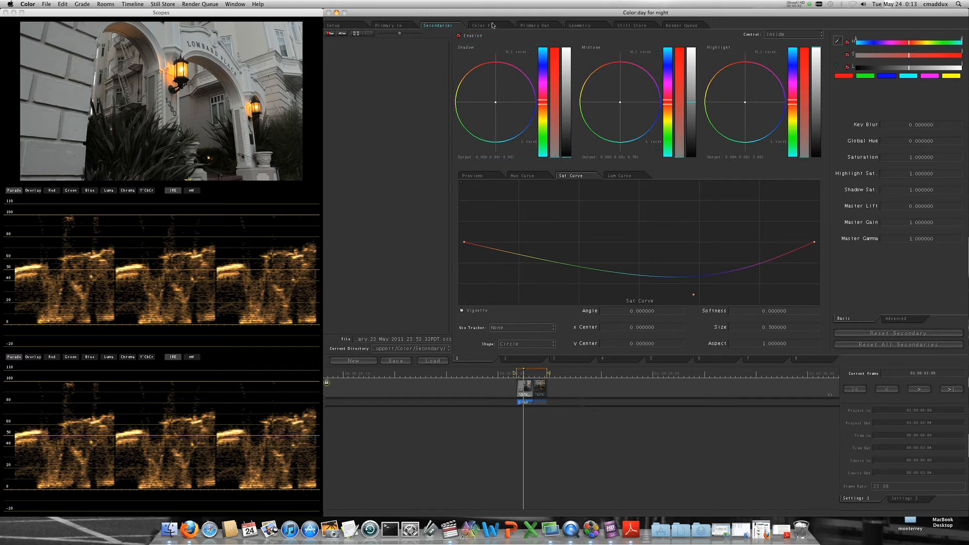
click(461, 185)
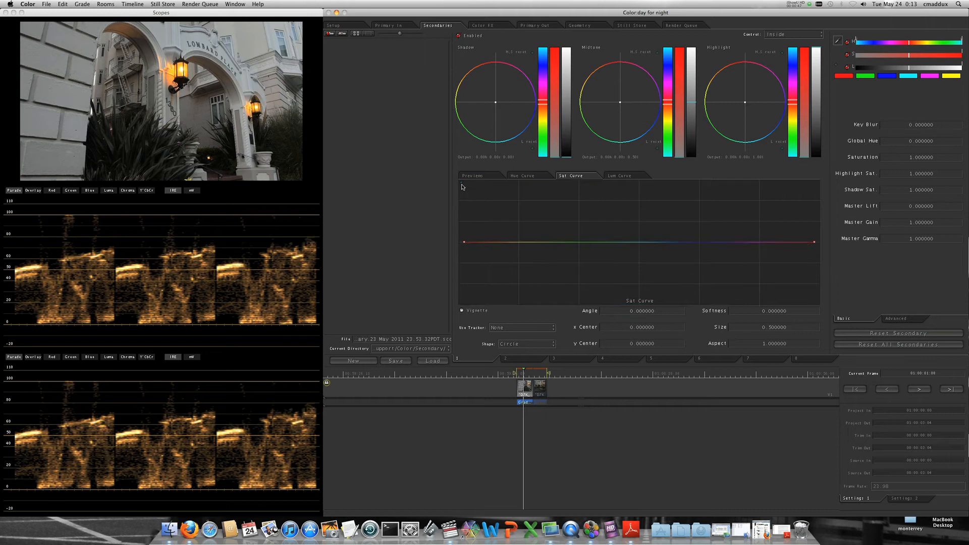
Apply the Day_for_Night_2 preset from the Day for Night folder to the shot in the Color FX room
click(485, 25)
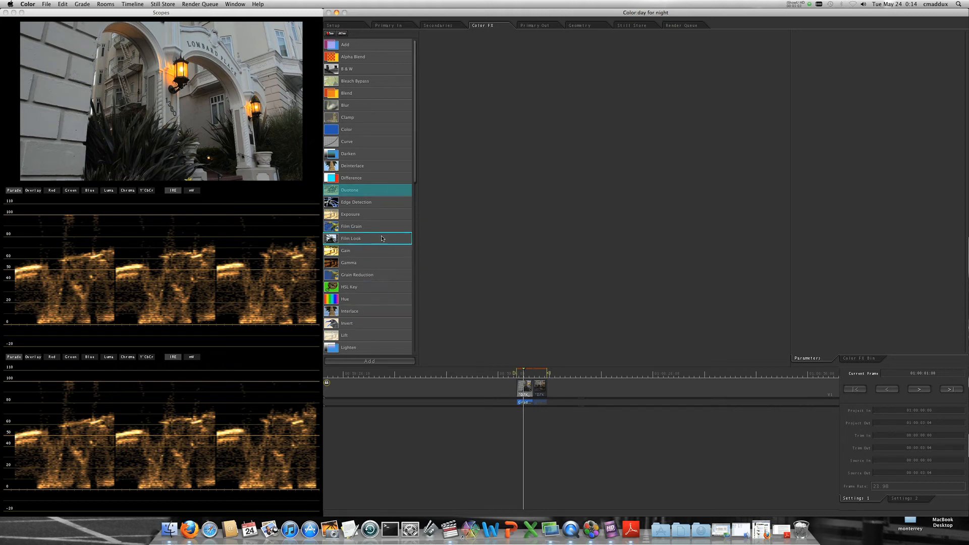
click(872, 358)
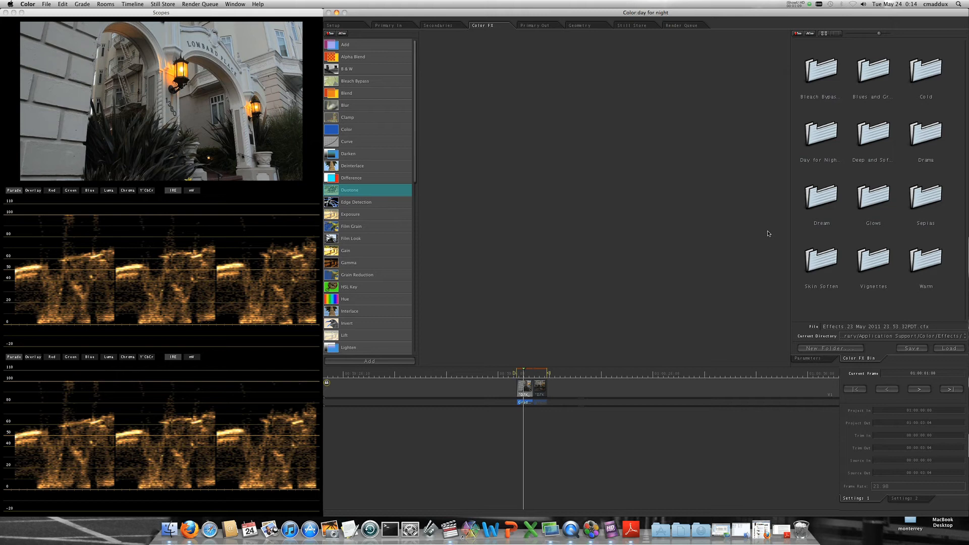
double_click(819, 131)
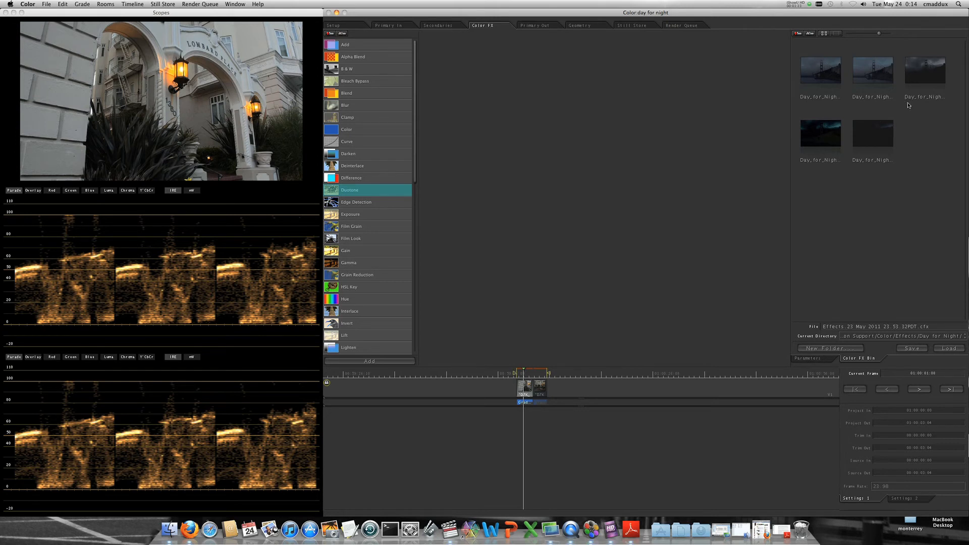
click(872, 67)
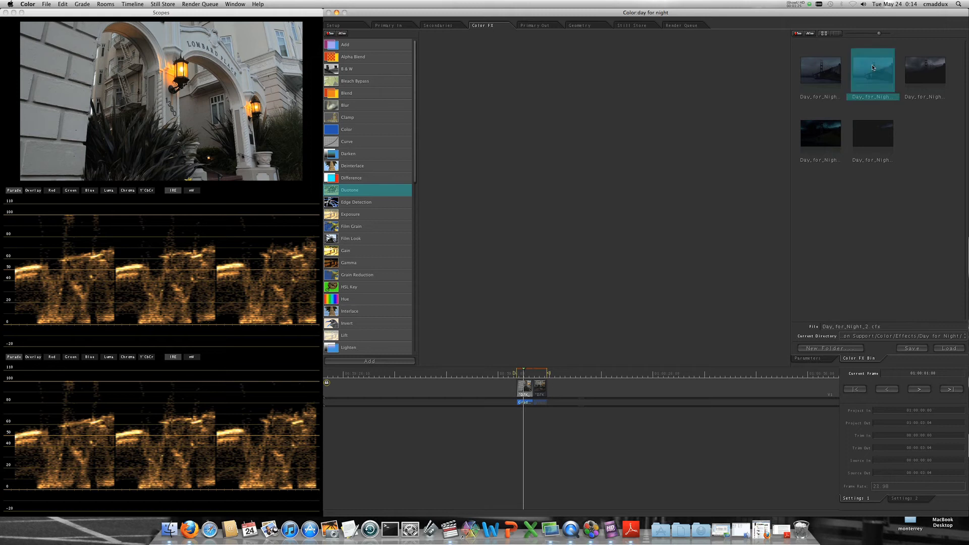
drag(872, 67, 526, 130)
Return to the top-level effect folders of the Color FX bin and reopen the Day for Night folder
click(350, 94)
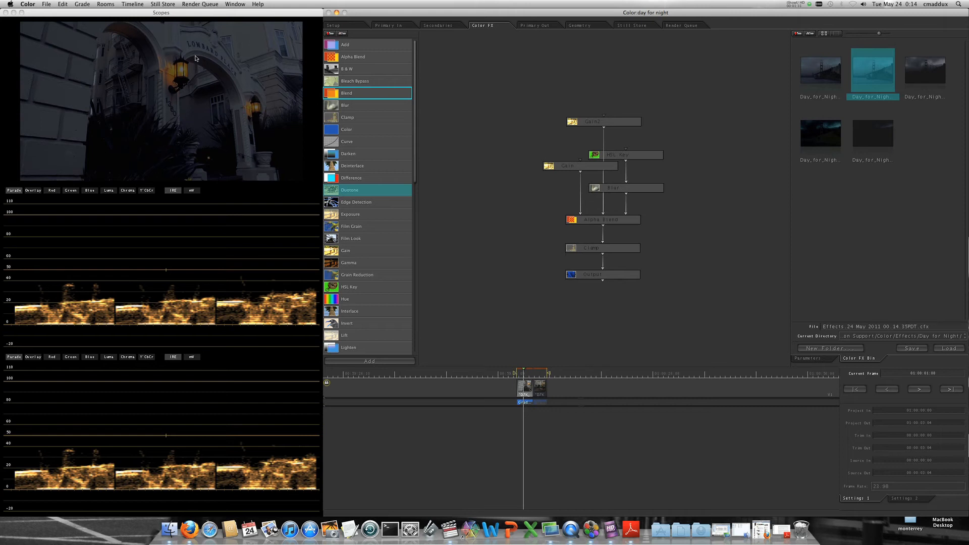
click(368, 105)
drag(414, 173, 438, 148)
click(796, 34)
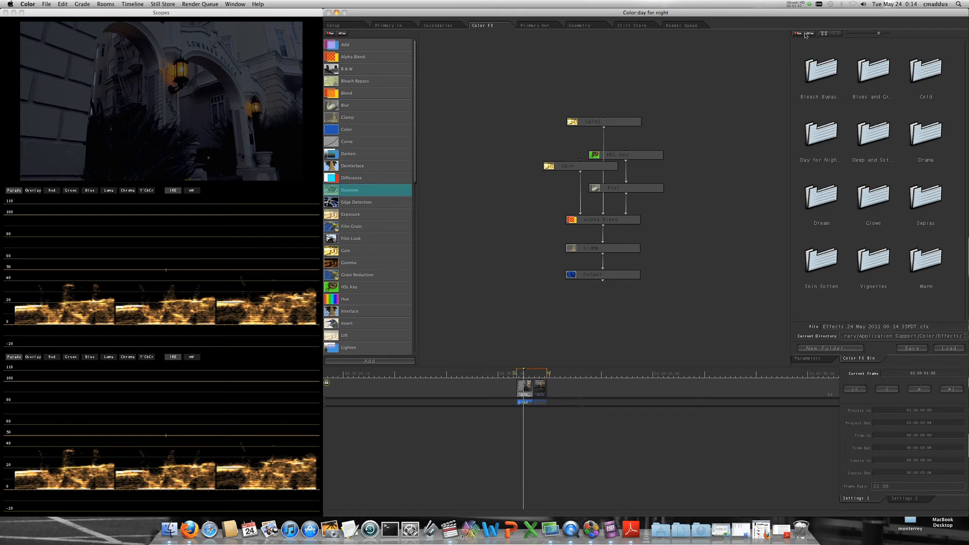
double_click(821, 135)
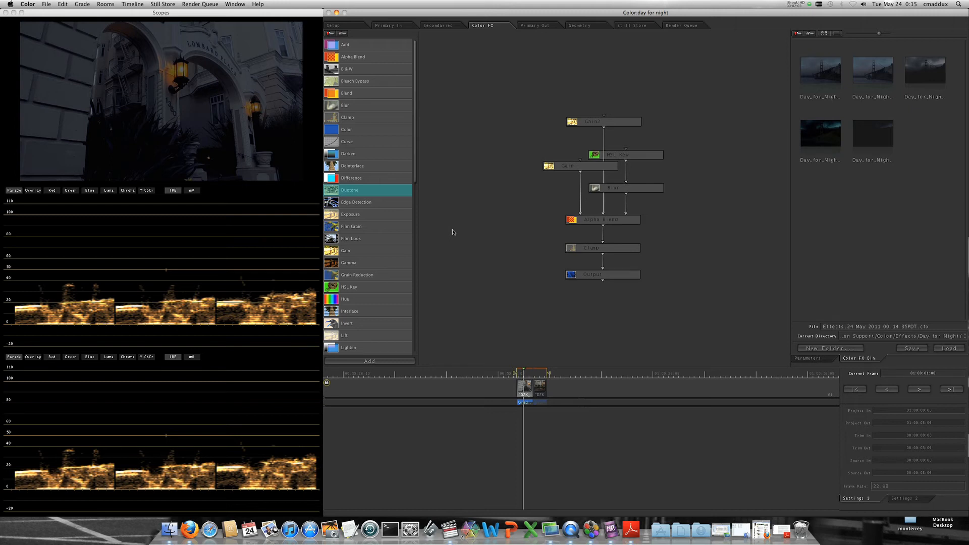
Add a Film Look node feeding the topmost Gain node, and view the parameters of the Film Look and Blur nodes
drag(381, 238, 602, 116)
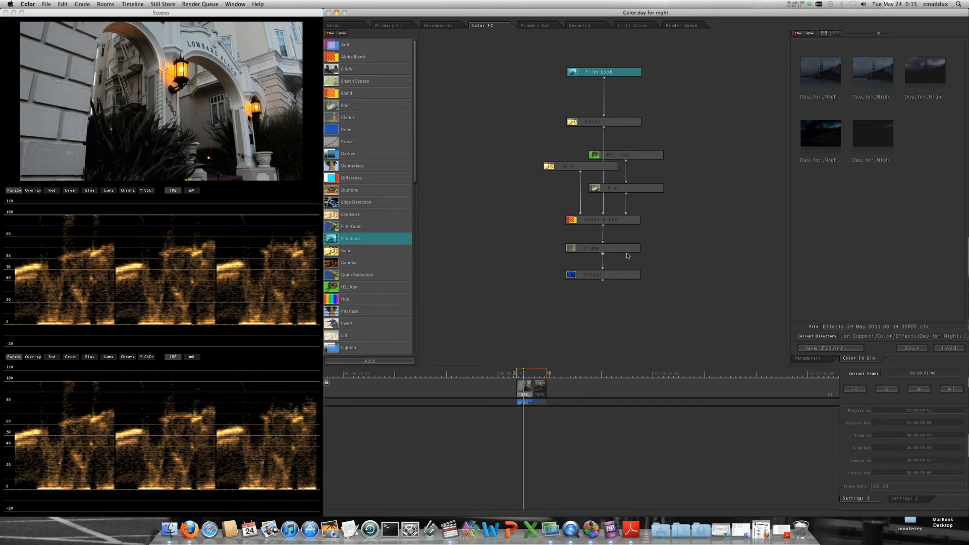
click(798, 361)
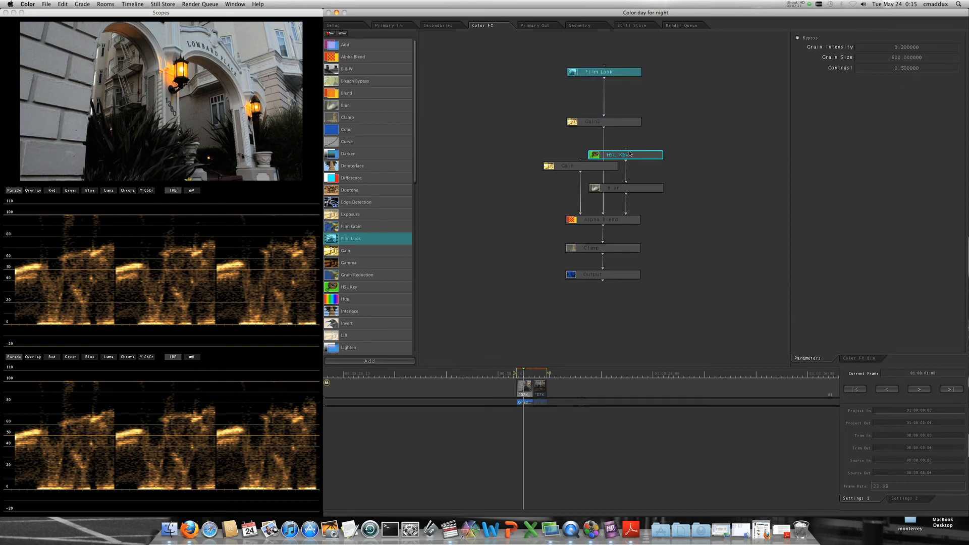
click(642, 192)
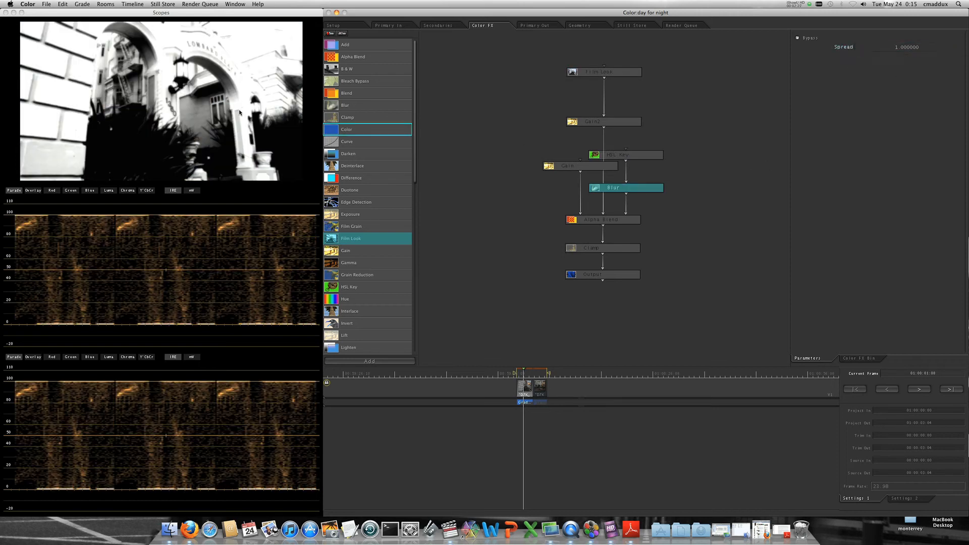
Set the Film Look node's Grain Intensity to 0.8 and deselect the node to preview the whole effect
click(580, 73)
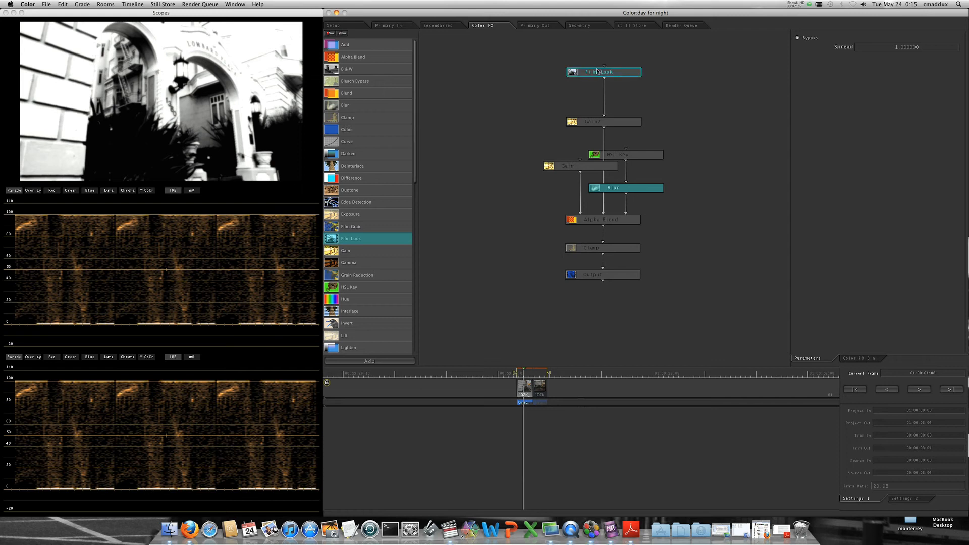
click(937, 49)
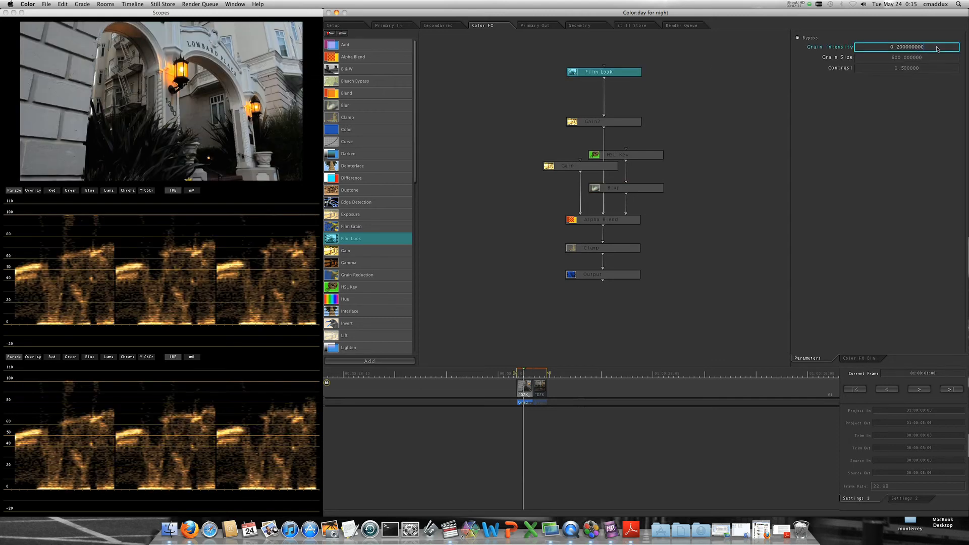
key(BackSpace)
key(BackSpace)
key(BackSpace)
key(BackSpace)
key(BackSpace)
key(BackSpace)
key(BackSpace)
key(BackSpace)
text(8000)
key(Return)
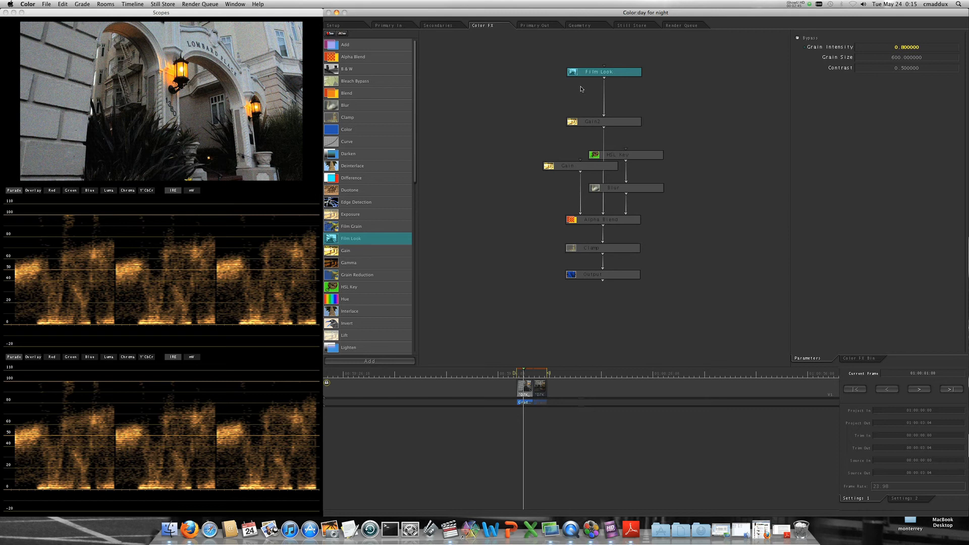
drag(558, 58, 684, 79)
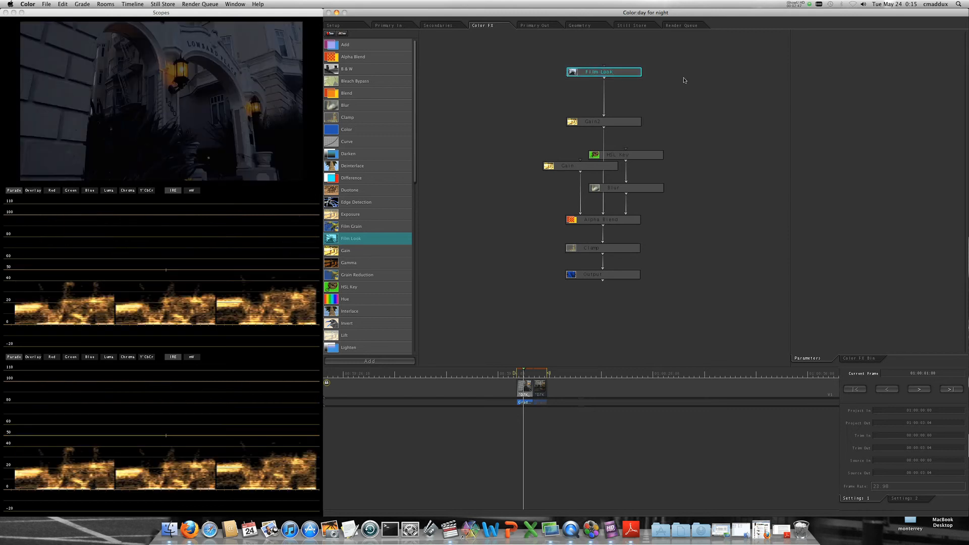
Delete the Film Look node, show the Color FX bin again, and move the playhead to the second shot
key(Delete)
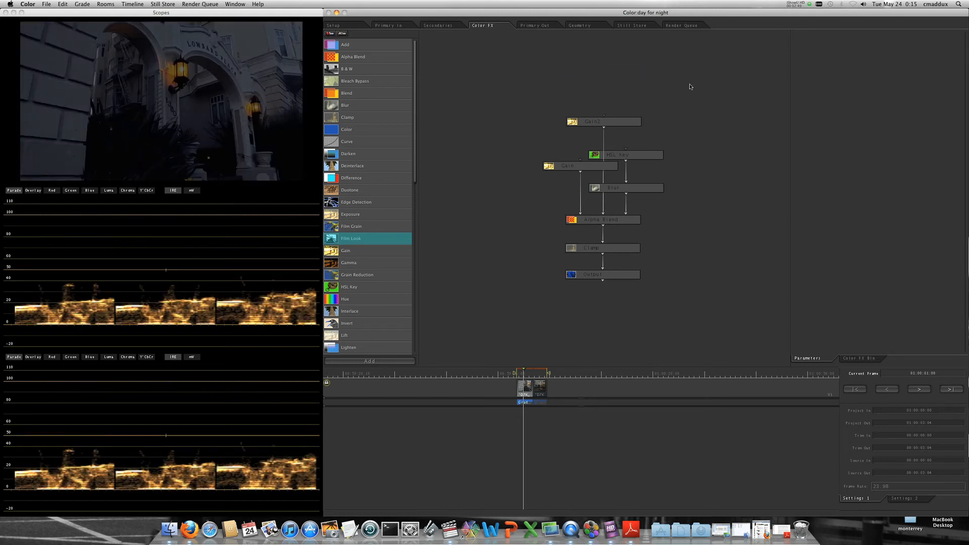
click(852, 357)
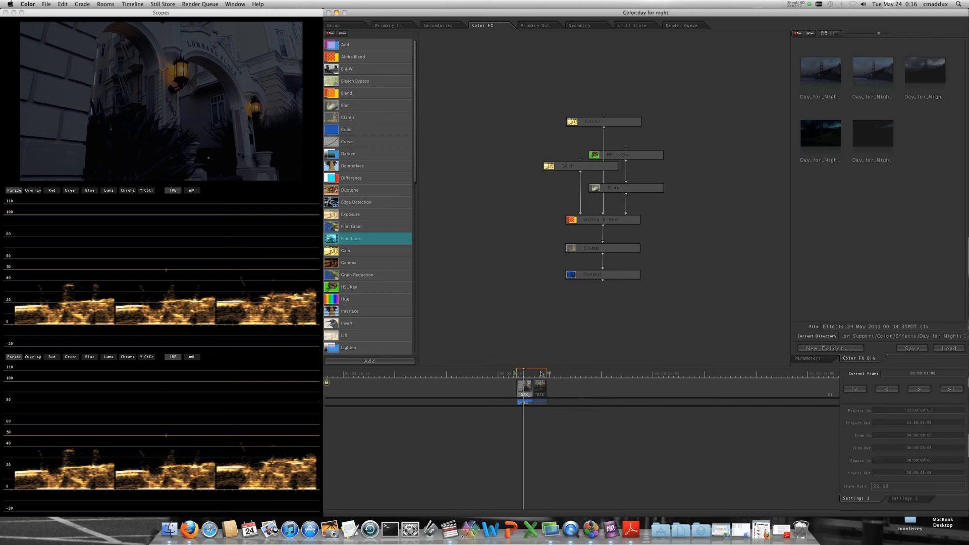
click(541, 374)
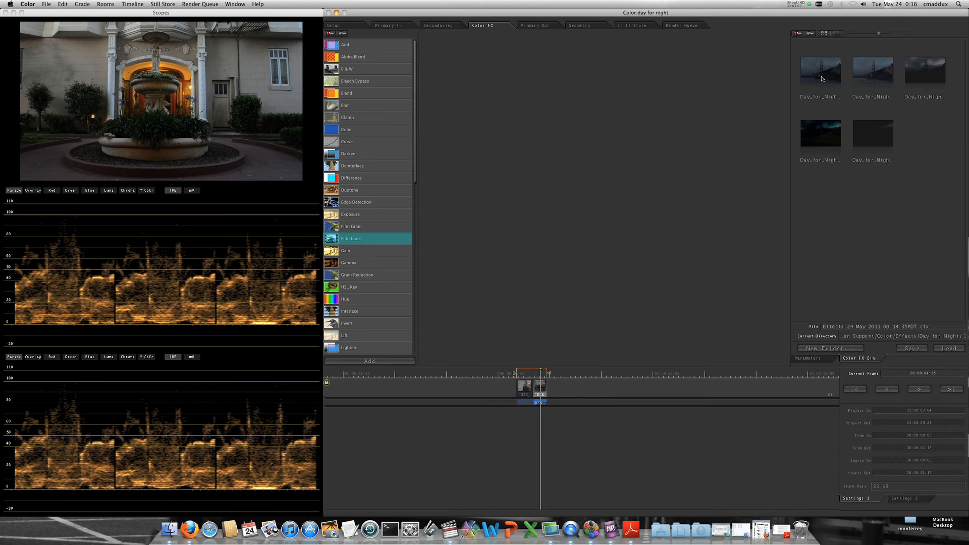
Try the first and fifth presets from the Bleach Bypass folder on the fountain shot
click(797, 33)
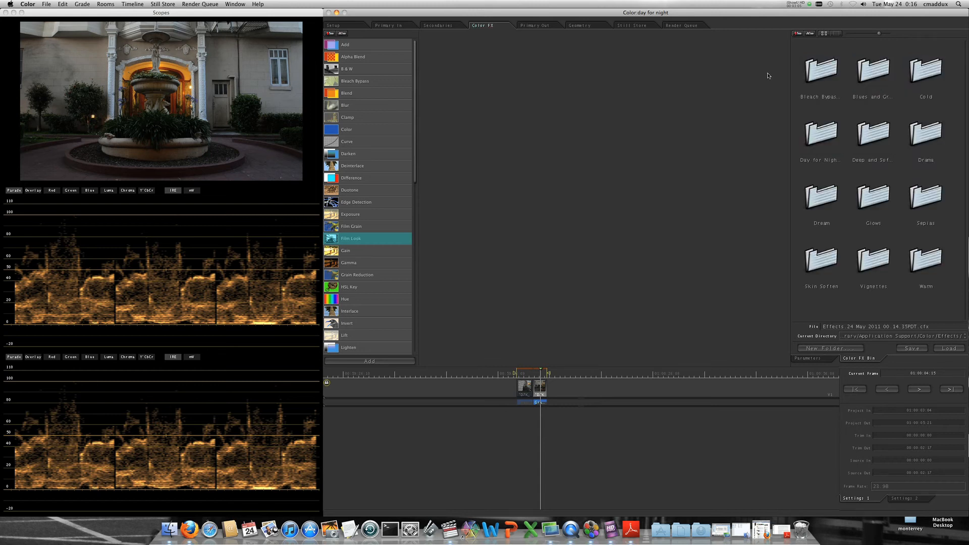
double_click(817, 74)
drag(817, 74, 576, 119)
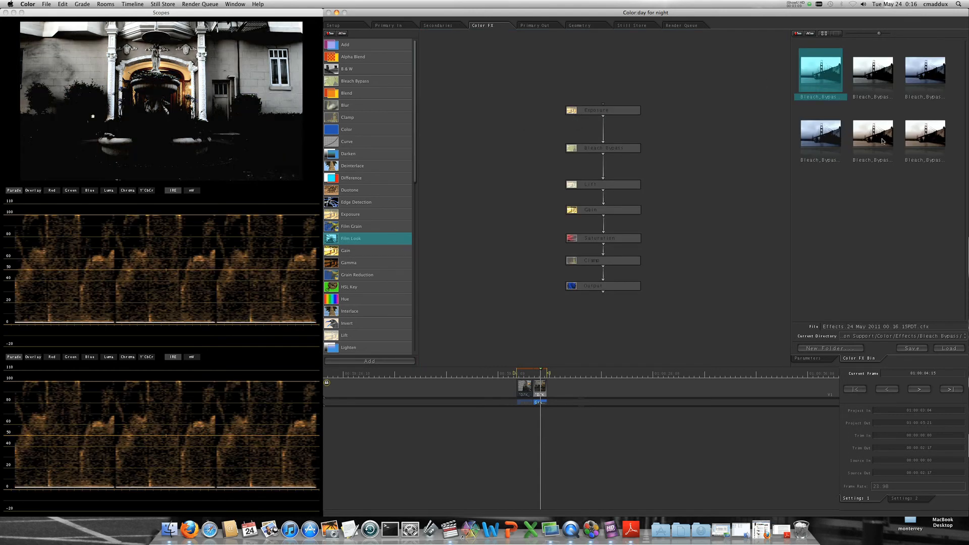
drag(863, 135, 692, 151)
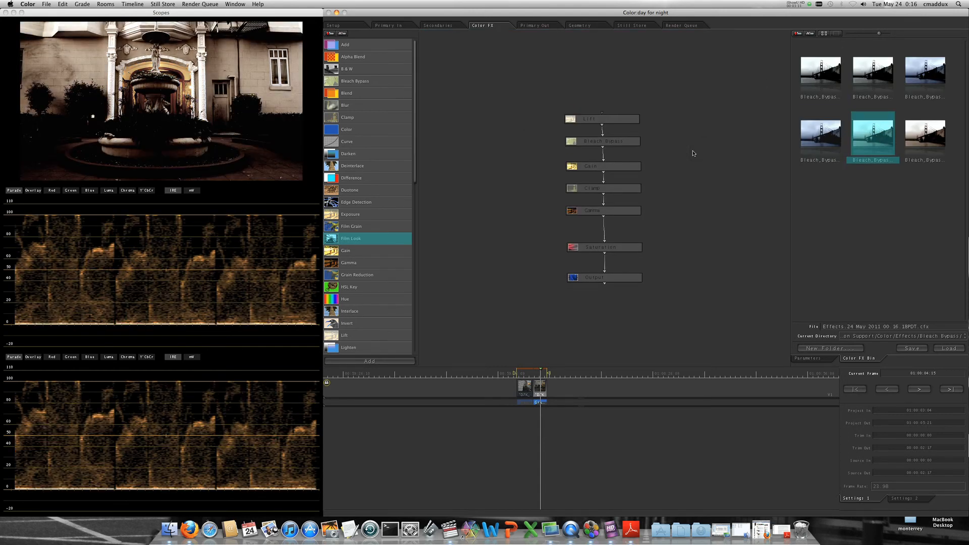
Try the sixth and seventh highlight glow presets from the Glows folder on the fountain shot
click(798, 33)
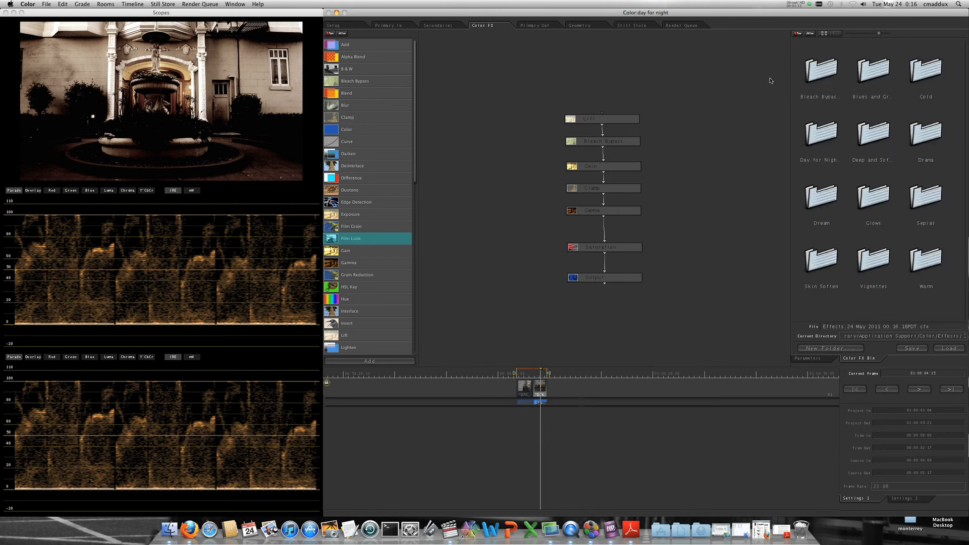
double_click(870, 198)
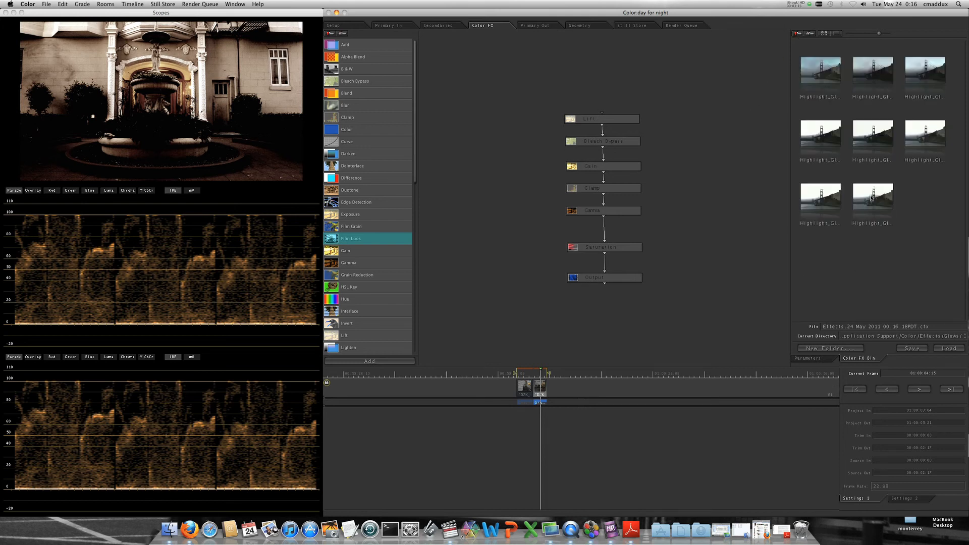
drag(916, 144, 642, 162)
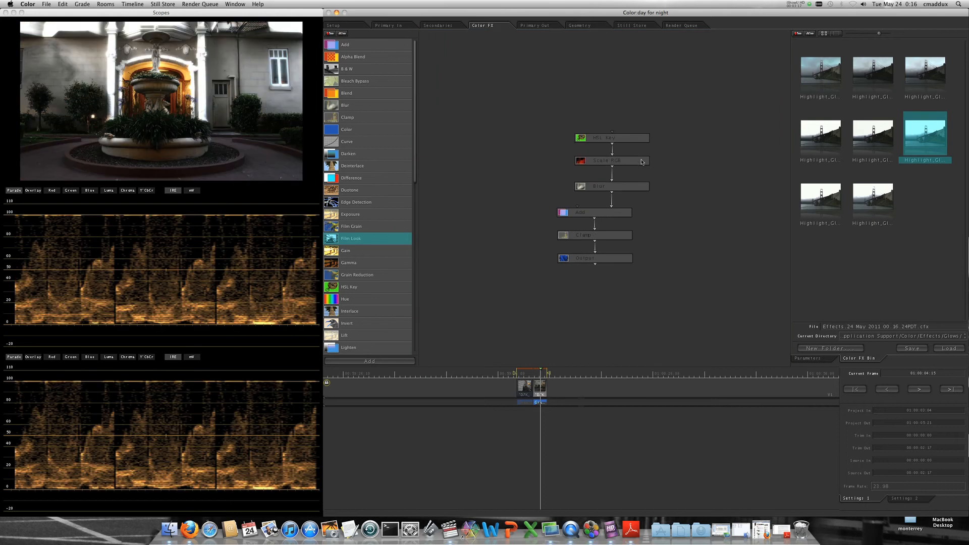
drag(837, 216, 658, 186)
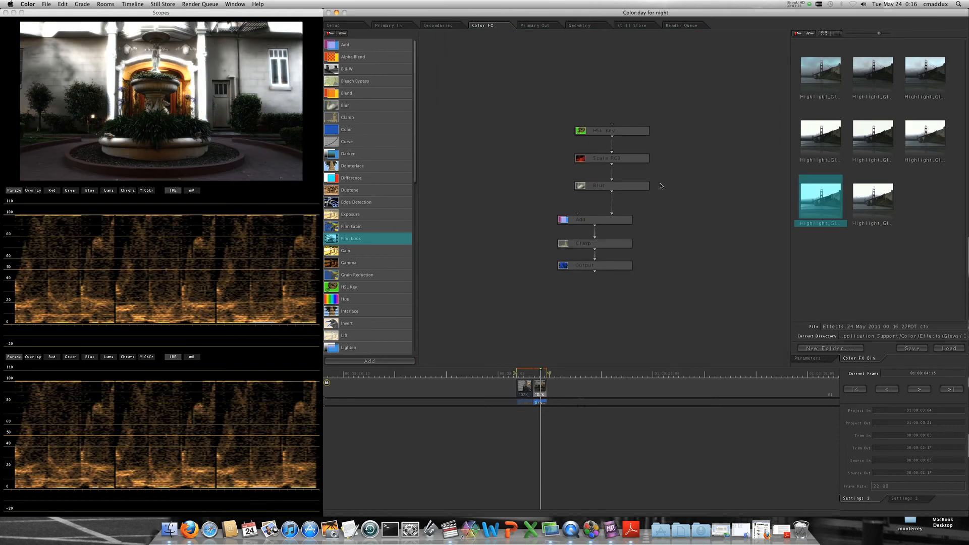
Apply the first preset in the Day for Night folder to the fountain shot
click(800, 33)
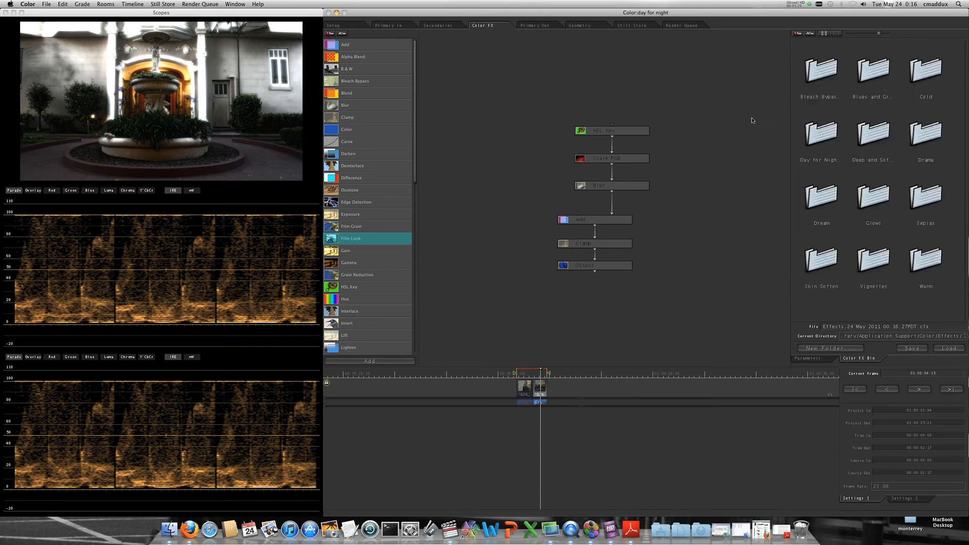
double_click(821, 133)
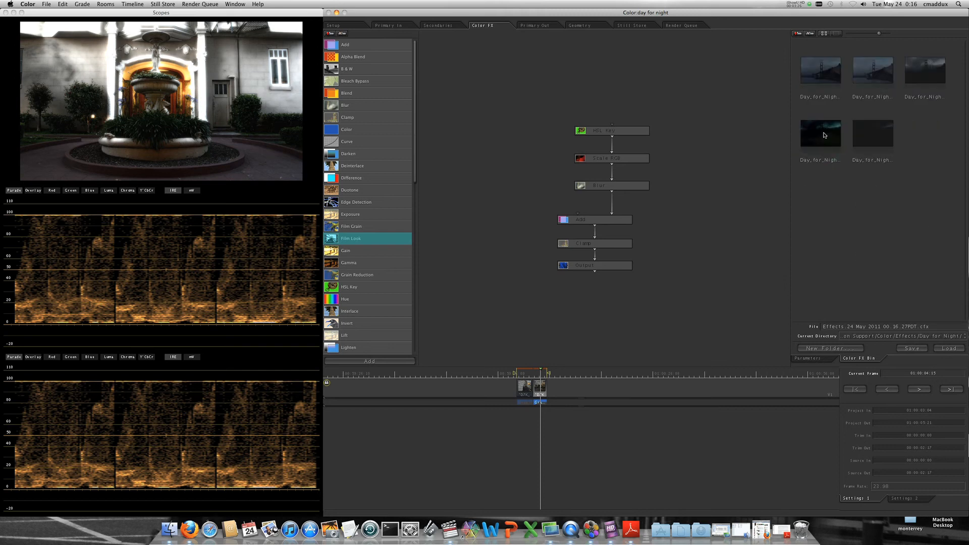
double_click(819, 76)
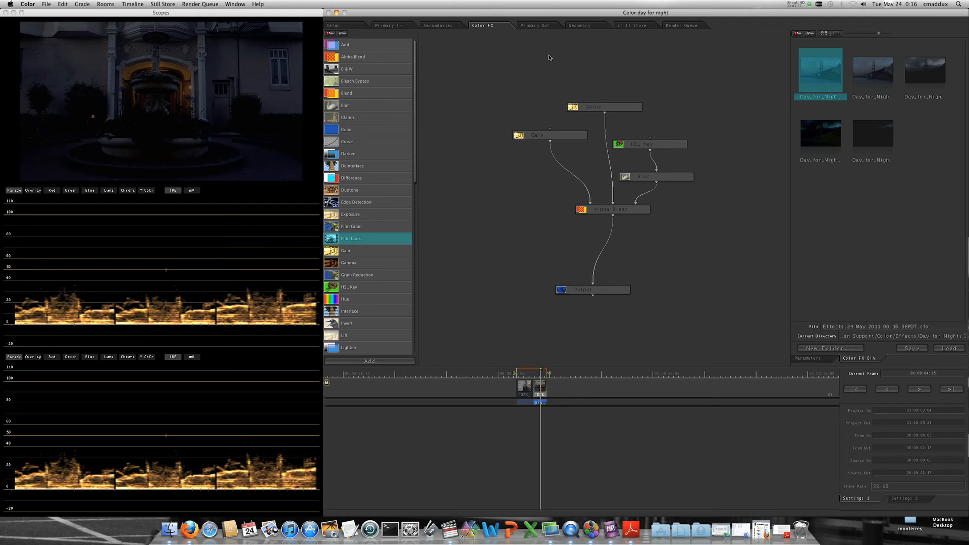
Look through the Primary Out, Geometry and Still Store rooms for the fountain shot
click(537, 28)
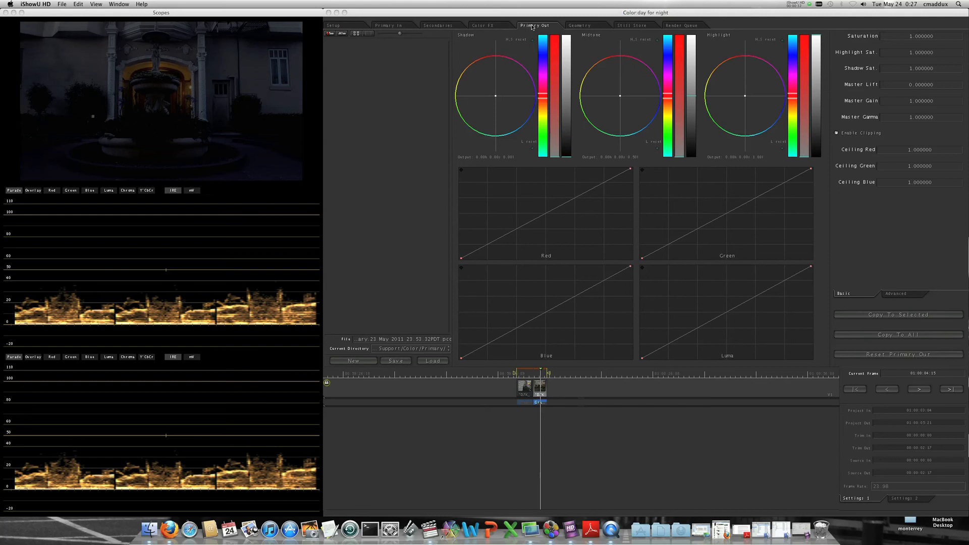
click(587, 27)
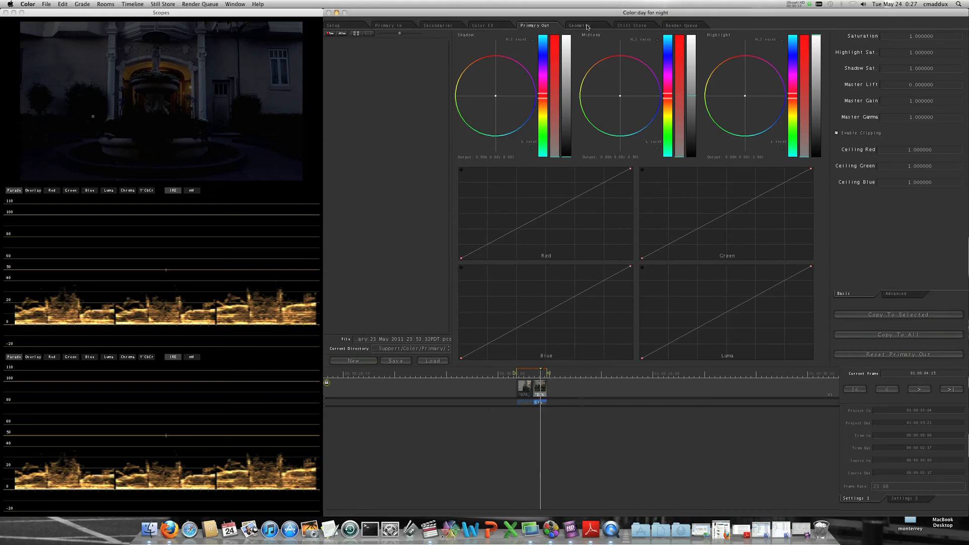
click(587, 26)
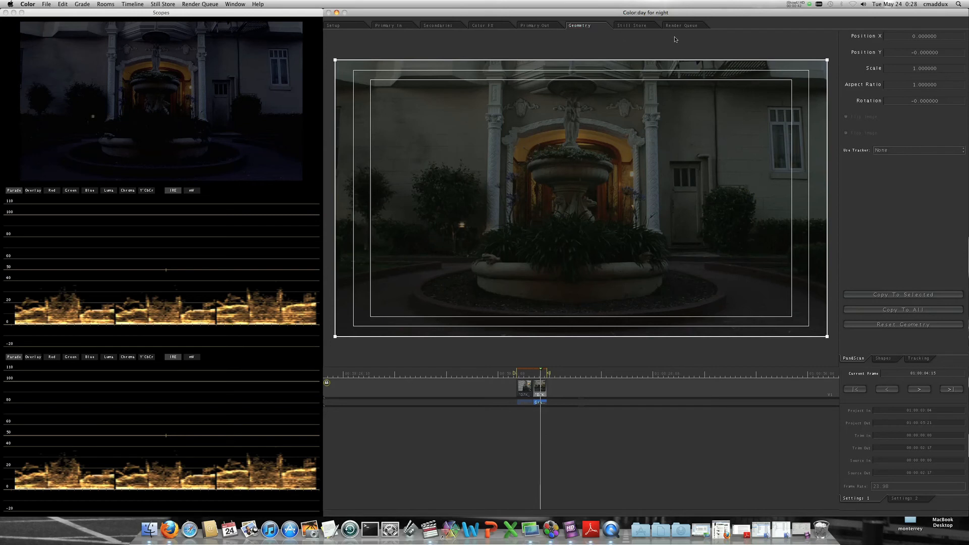
click(646, 28)
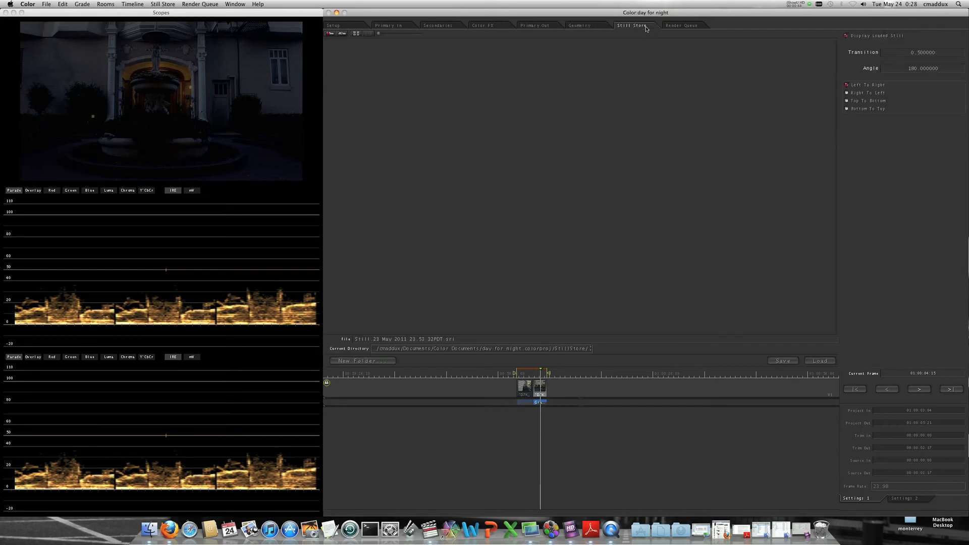
Add all unrendered shots to the Render Queue and start rendering them
click(683, 26)
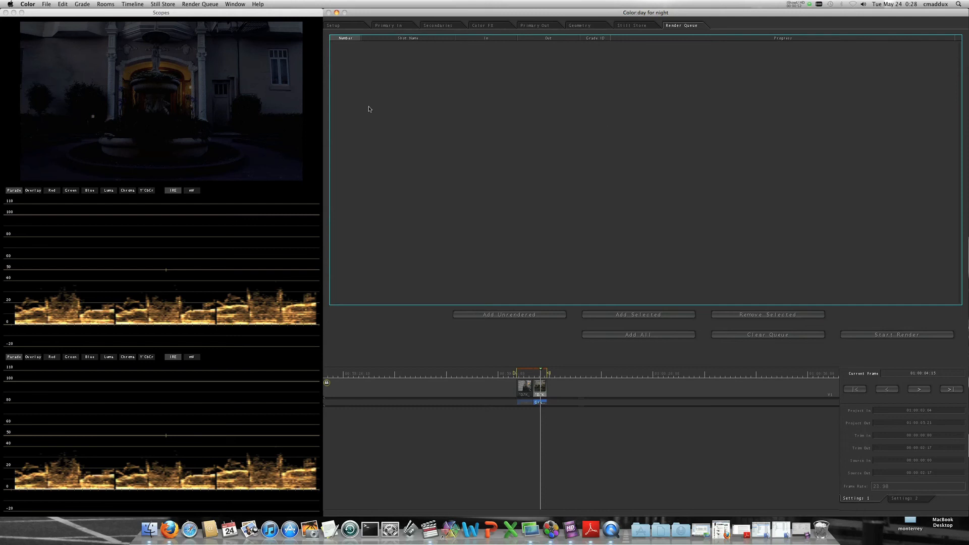
click(498, 315)
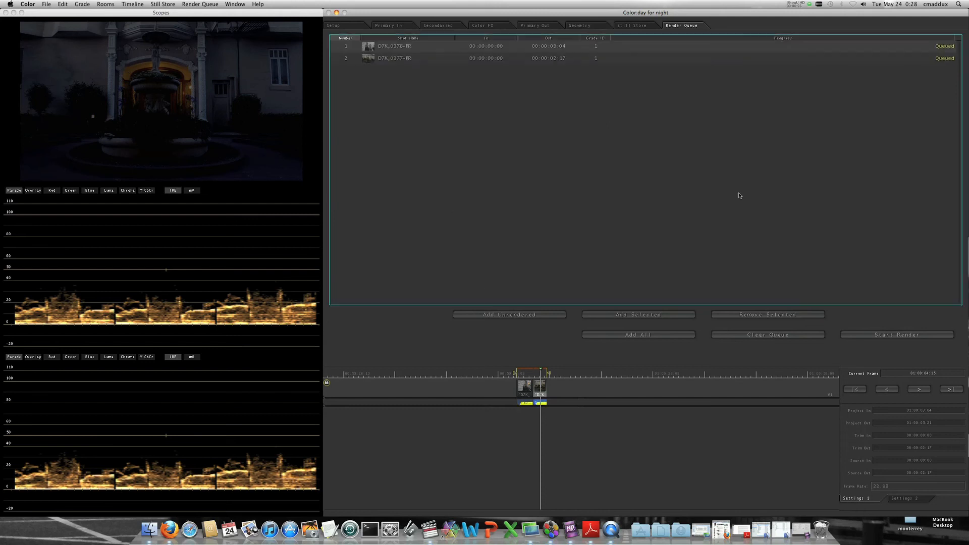
click(884, 337)
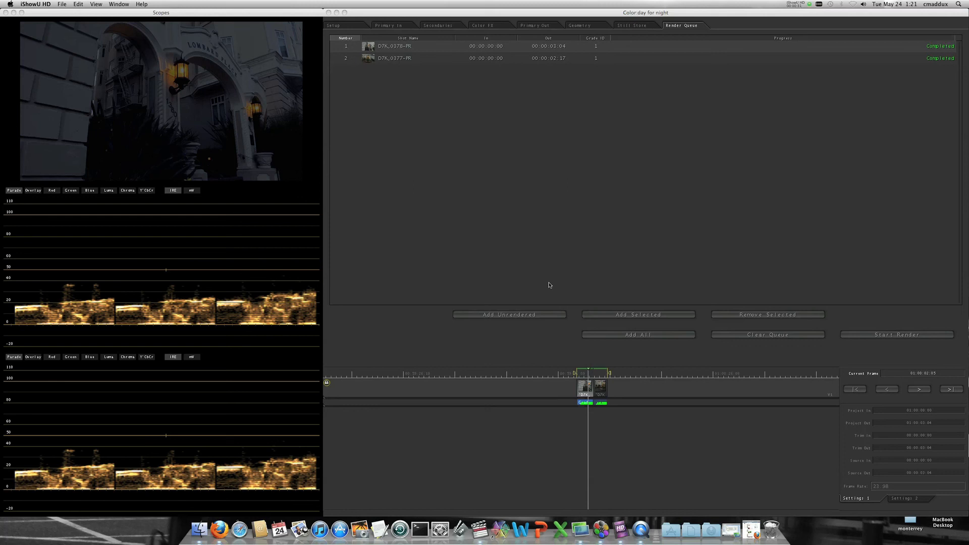
Review both rendered shots by playing them and moving the playhead between the archway and fountain clips
click(584, 374)
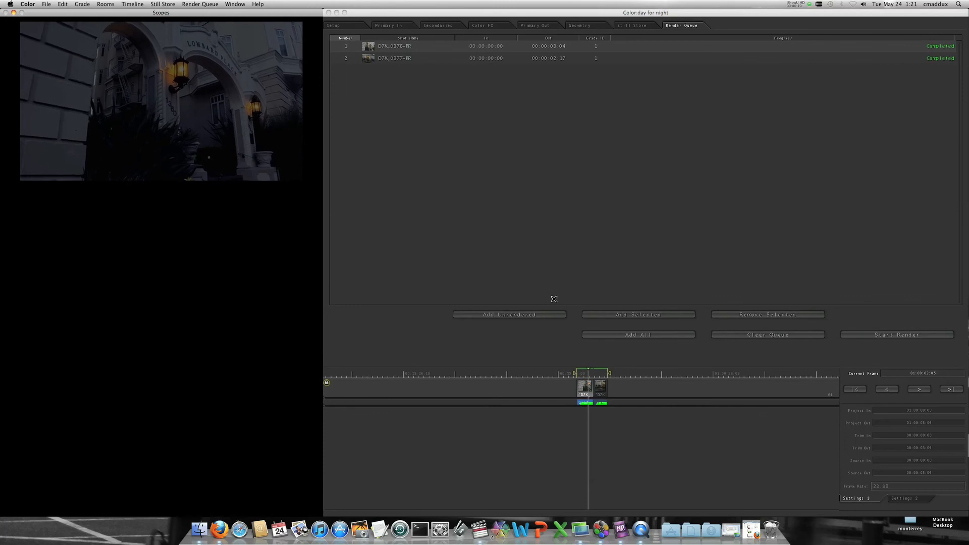
key(space)
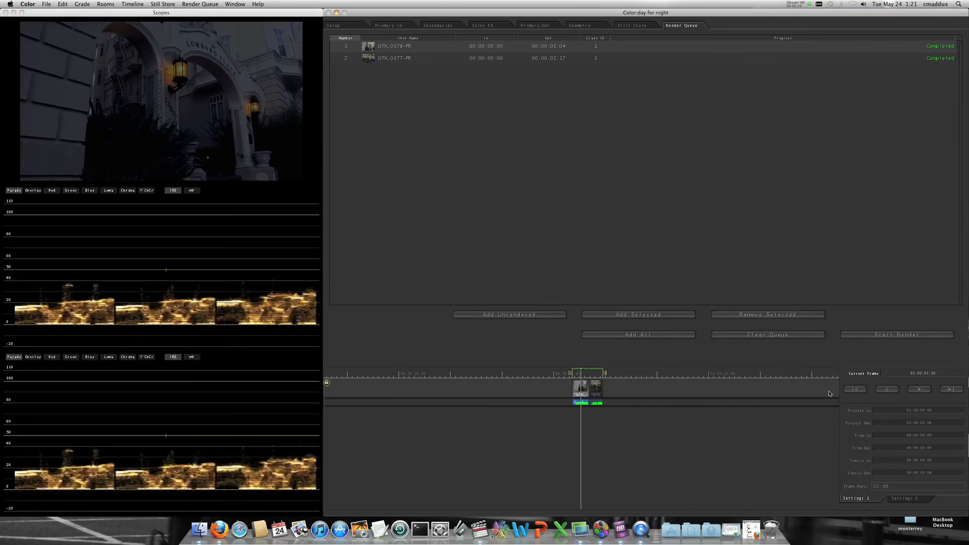
click(856, 389)
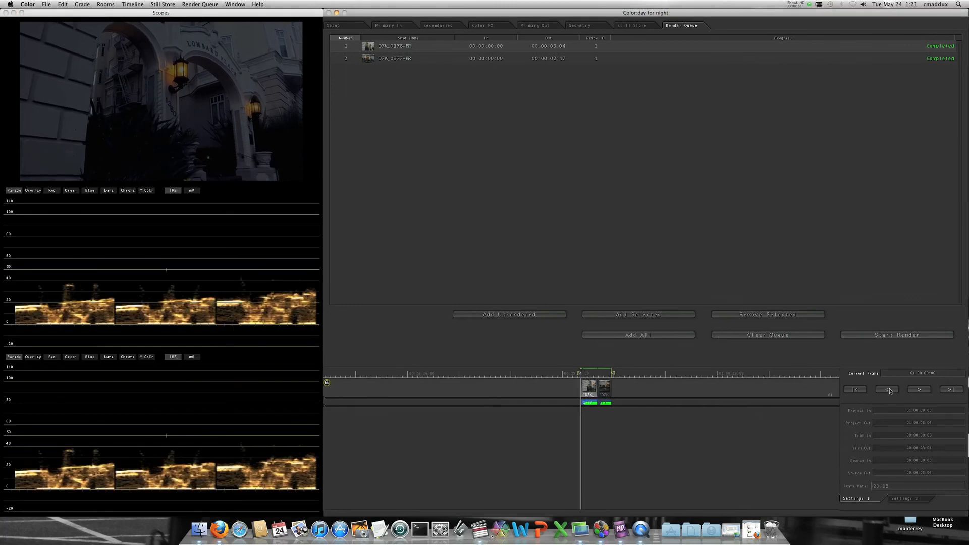
click(948, 389)
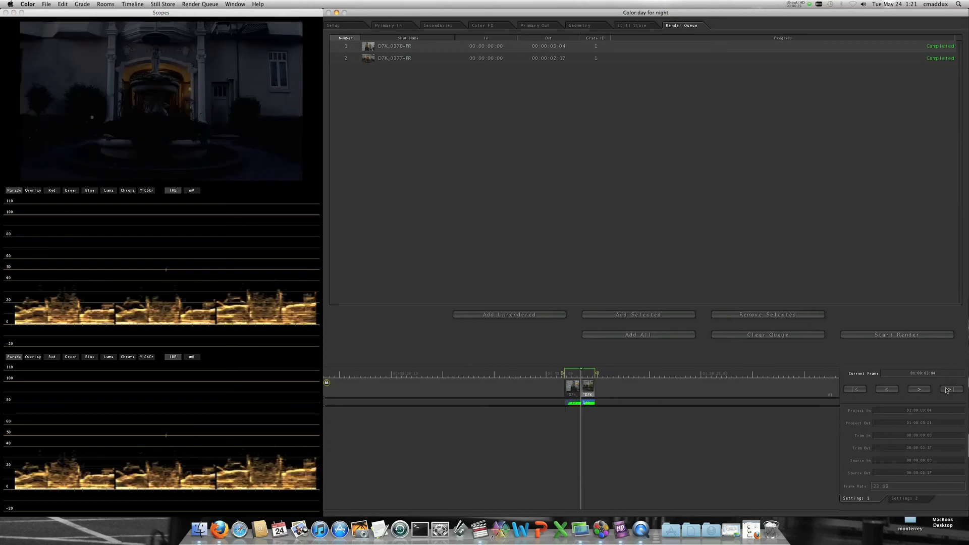
click(916, 392)
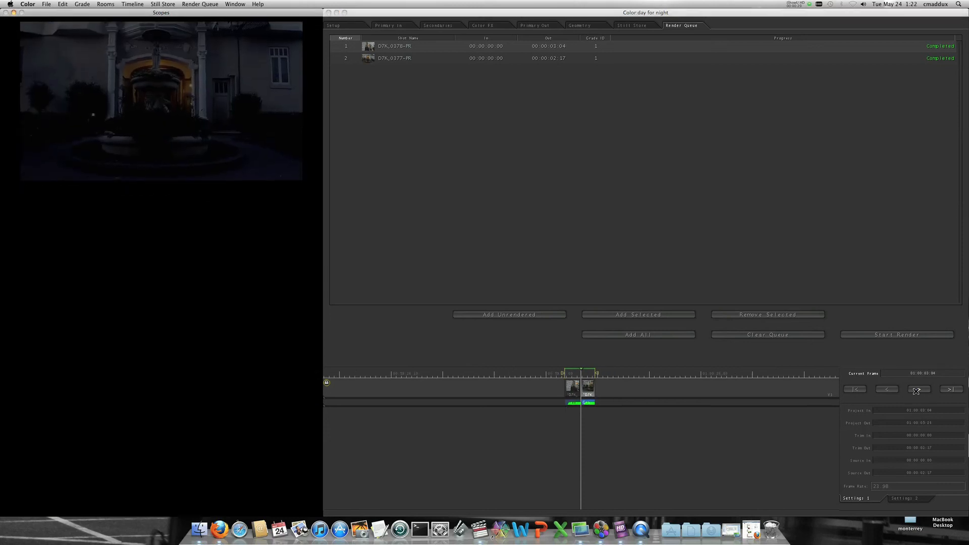
click(916, 391)
click(889, 391)
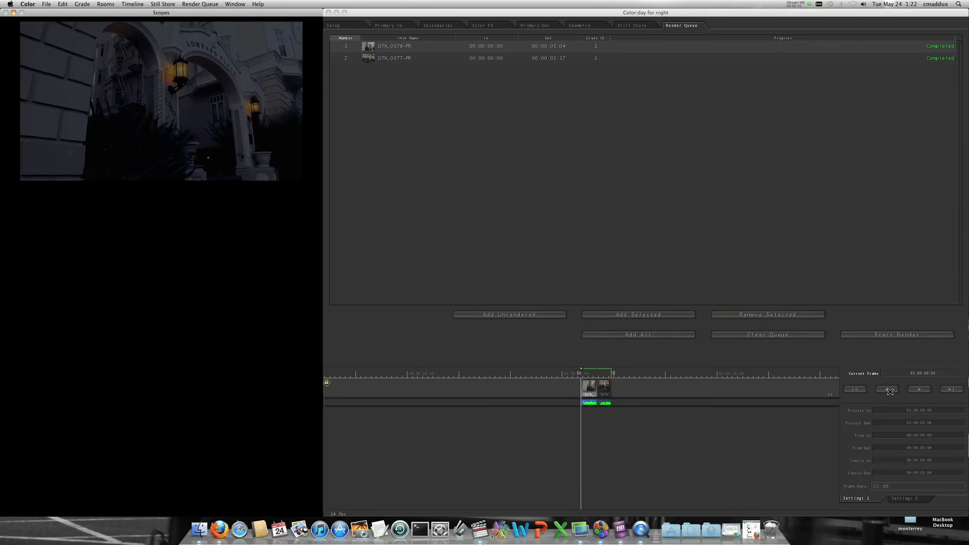
click(888, 392)
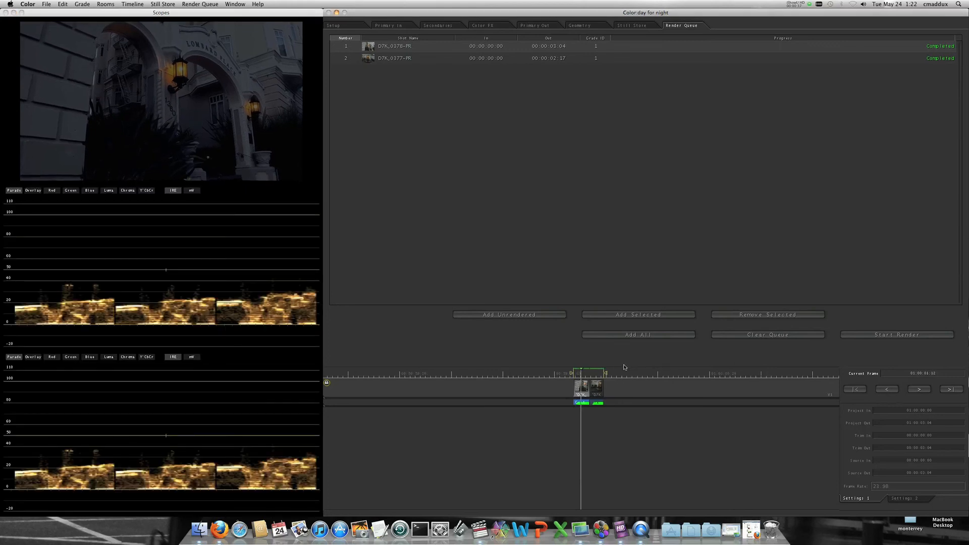
click(599, 373)
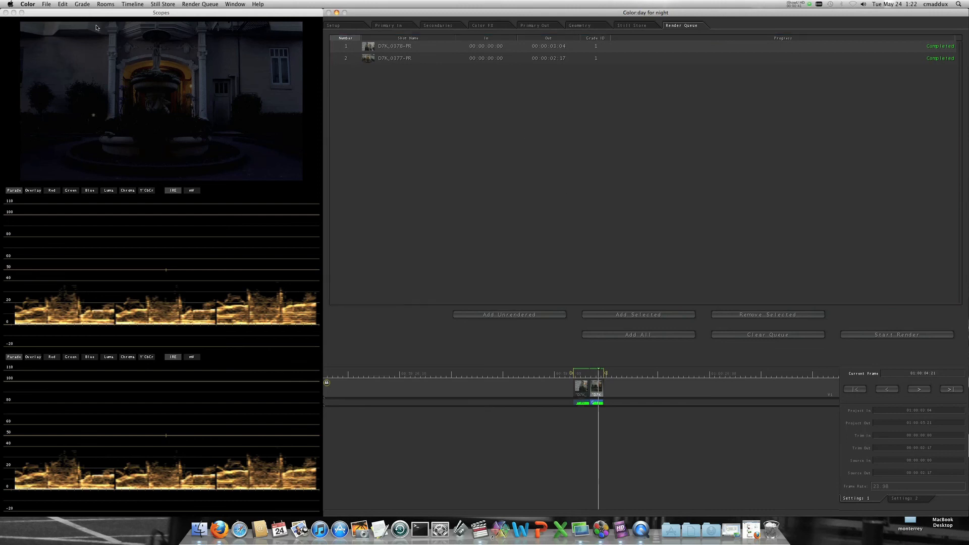
Send the rendered project back to Final Cut Pro and open Sequence 1 (from Color) in the timeline
click(44, 4)
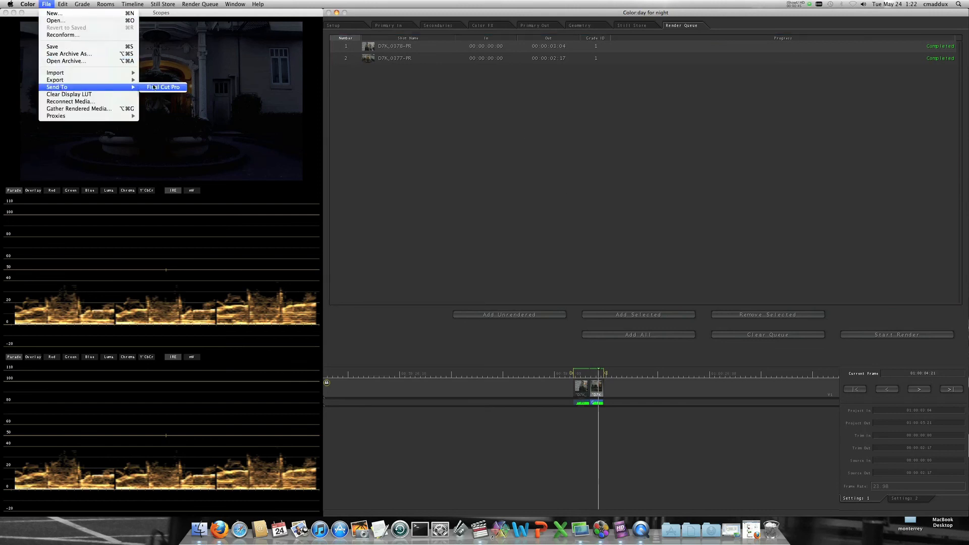
click(153, 87)
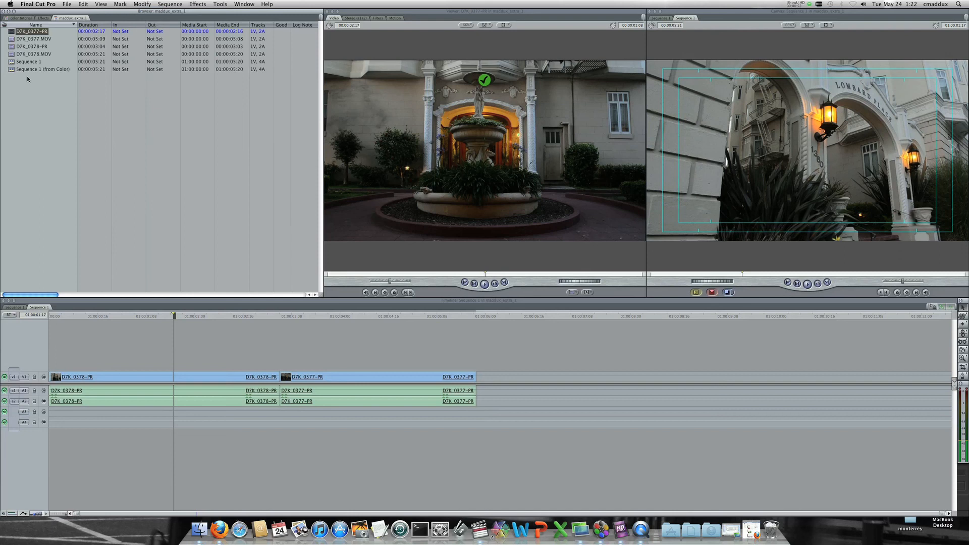
click(14, 71)
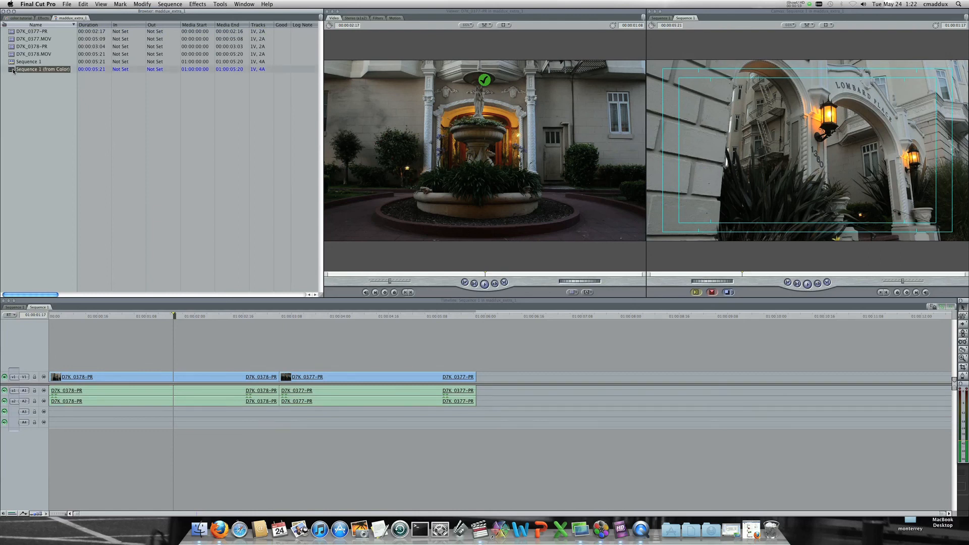
double_click(14, 71)
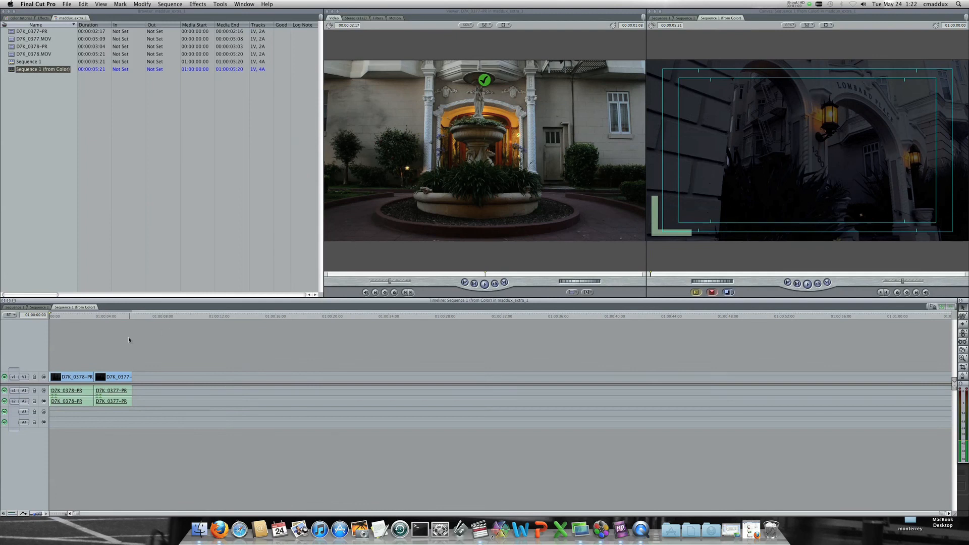
Play the returned sequence from near its beginning to check the graded footage
click(58, 317)
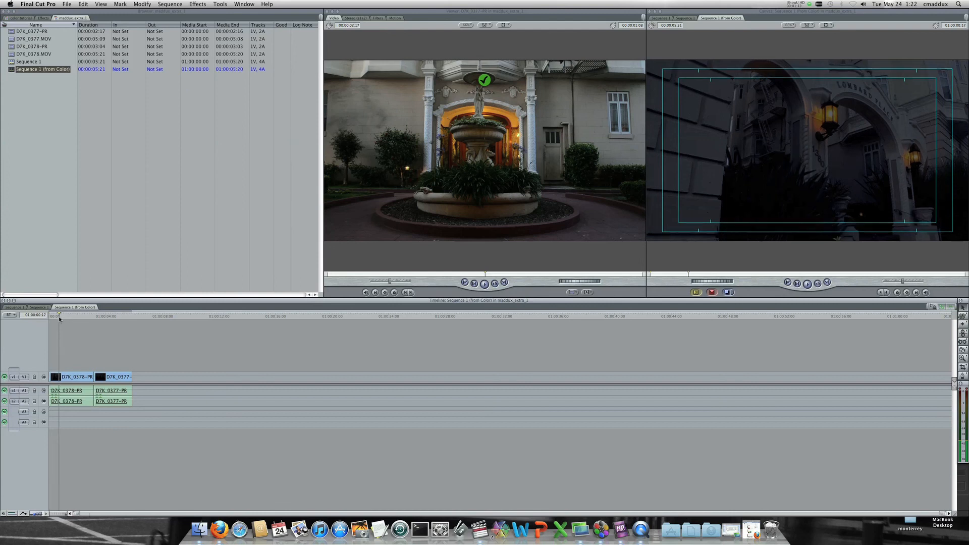
key(space)
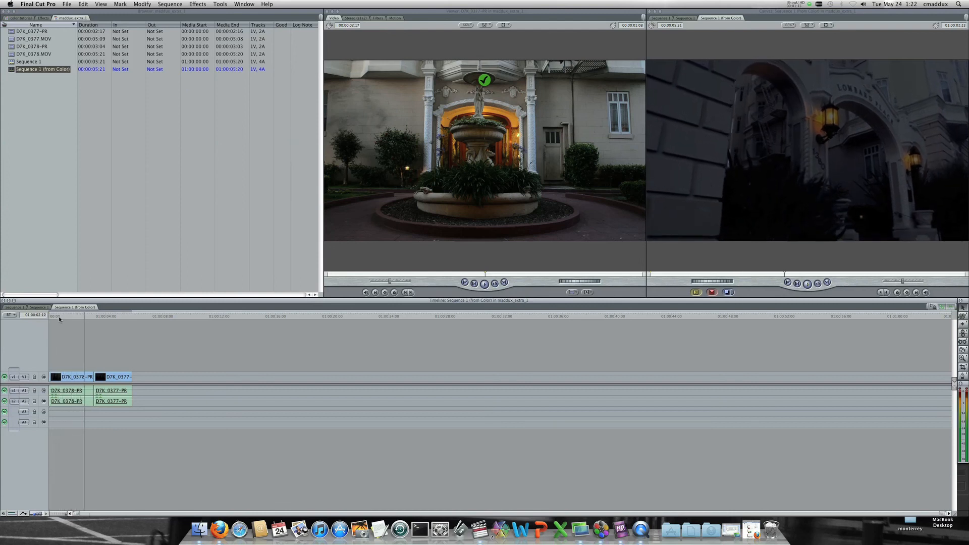